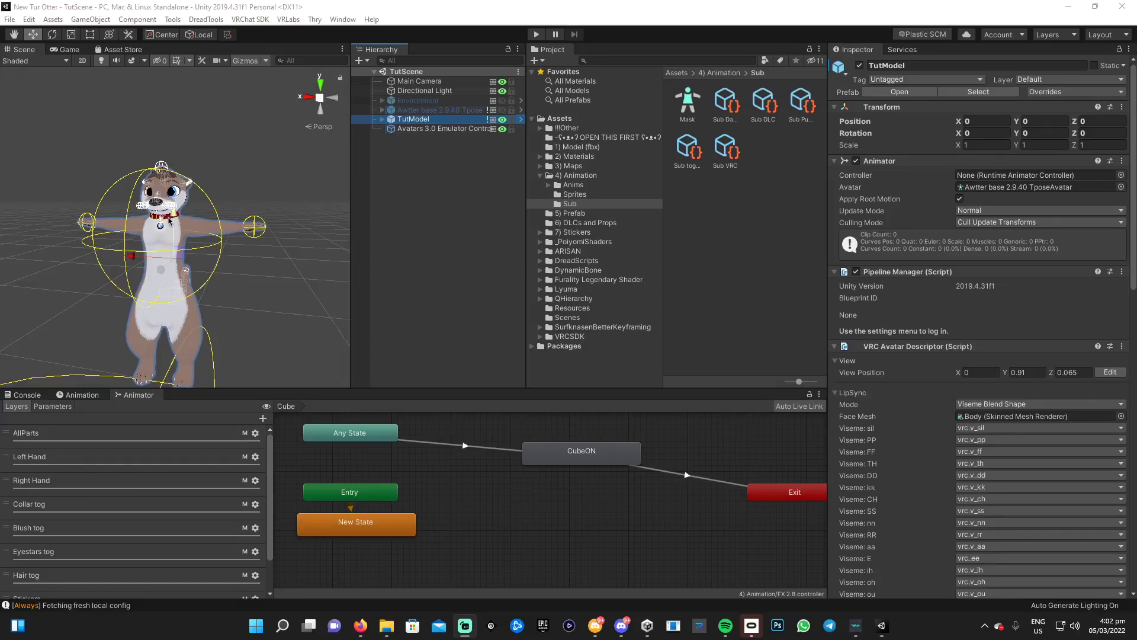
Pan, orbit and zoom the Scene view to a close, straight-on front view of the otter's head and chest
{"action": "mouse_move", "coordinate": [273, 277]}
{"action": "middle_mouse_down"}
{"action": "mouse_move", "coordinate": [193, 272]}
{"action": "mouse_move", "coordinate": [276, 272]}
{"action": "middle_mouse_up"}
{"action": "left_click_drag", "start_coordinate": [155, 263], "coordinate": [118, 284], "text": "alt"}
{"action": "scroll", "coordinate": [118, 272], "scroll_direction": "up", "scroll_amount": 6}
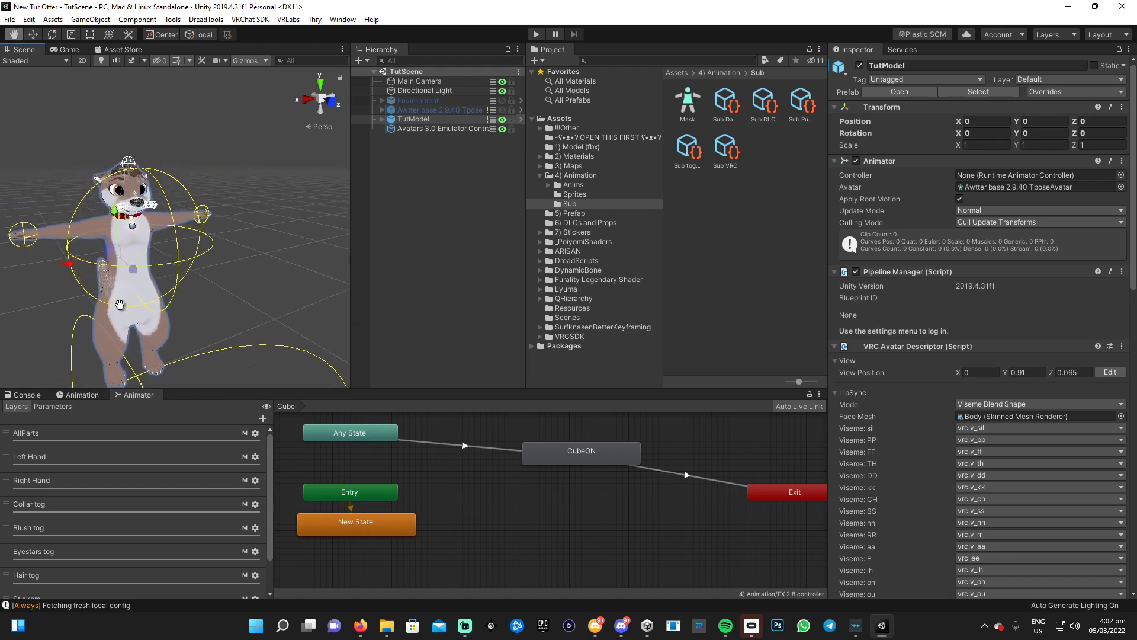
{"action": "left_click_drag", "start_coordinate": [252, 266], "coordinate": [281, 140], "text": "alt"}
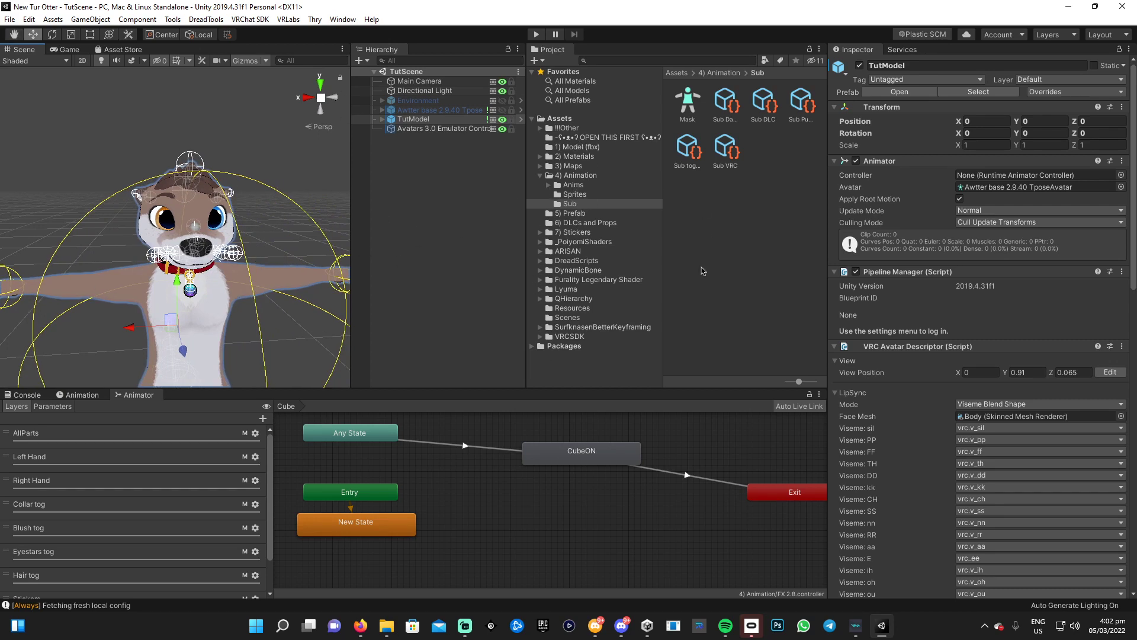
Import the VRCSDK3-AVATAR-2022.03.04.12.28_Public custom package into the project
{"action": "right_click", "coordinate": [728, 283]}
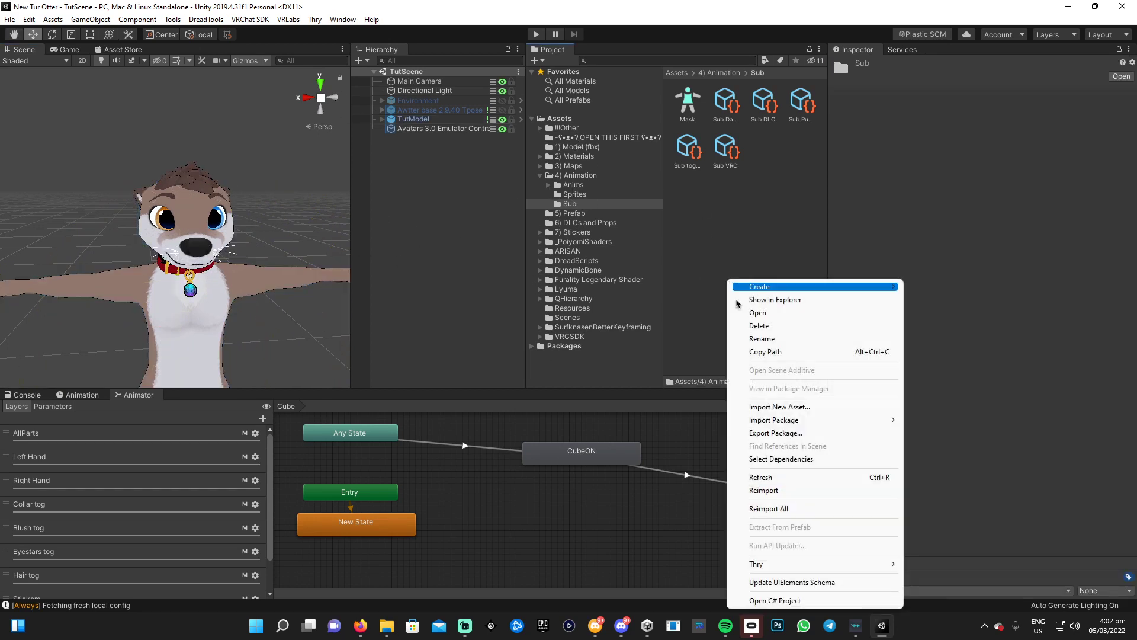
{"action": "left_click", "coordinate": [917, 421]}
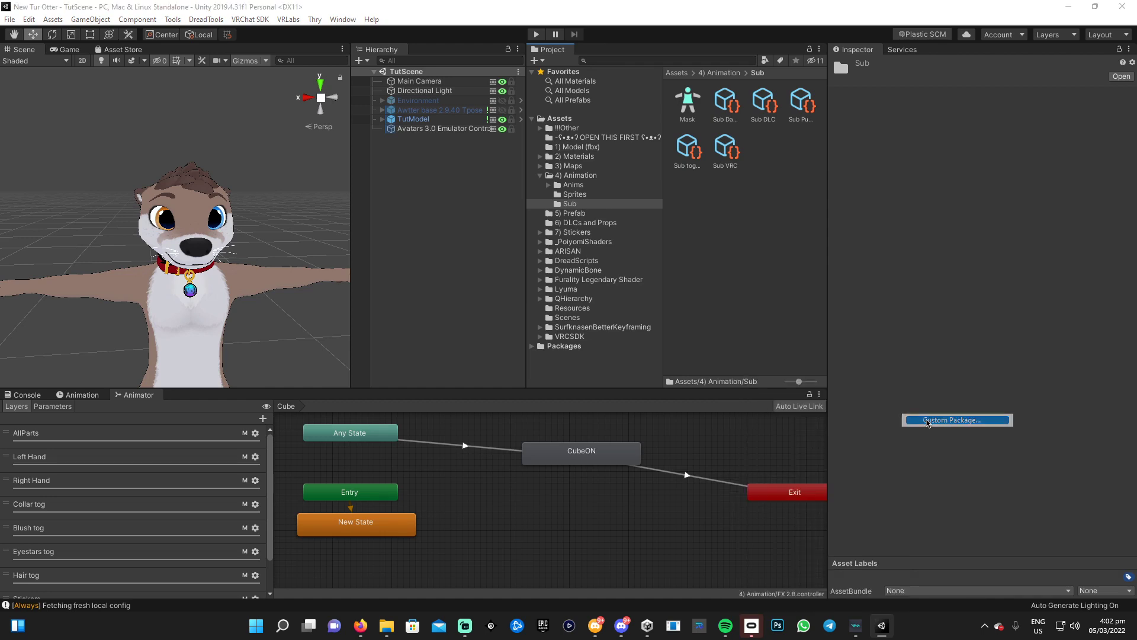
{"action": "left_click", "coordinate": [235, 122]}
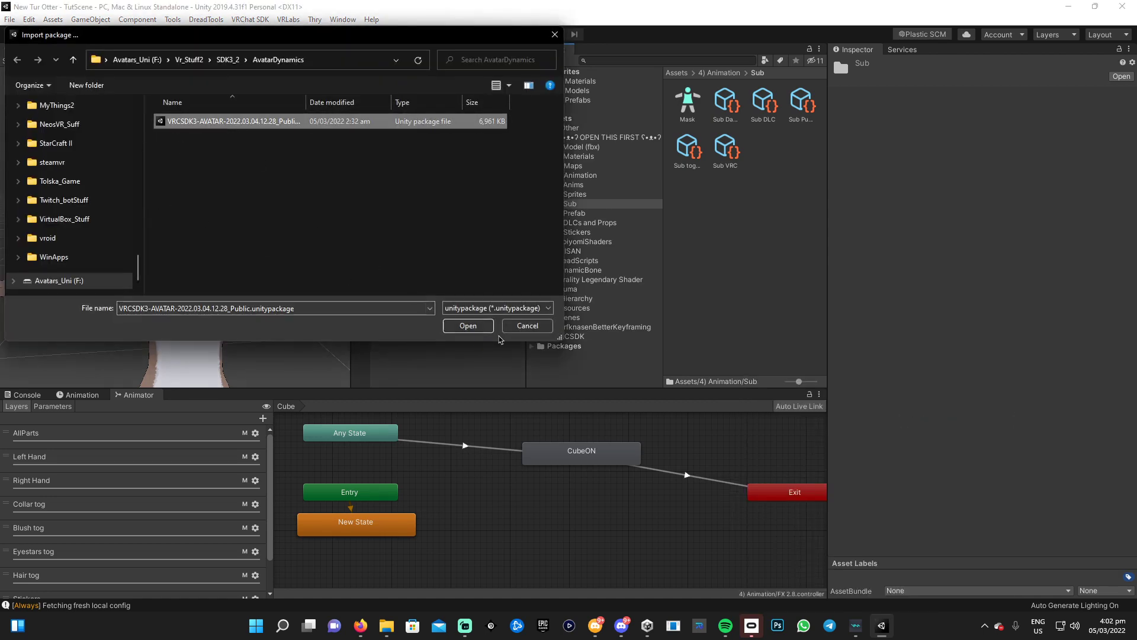
{"action": "left_click", "coordinate": [469, 327]}
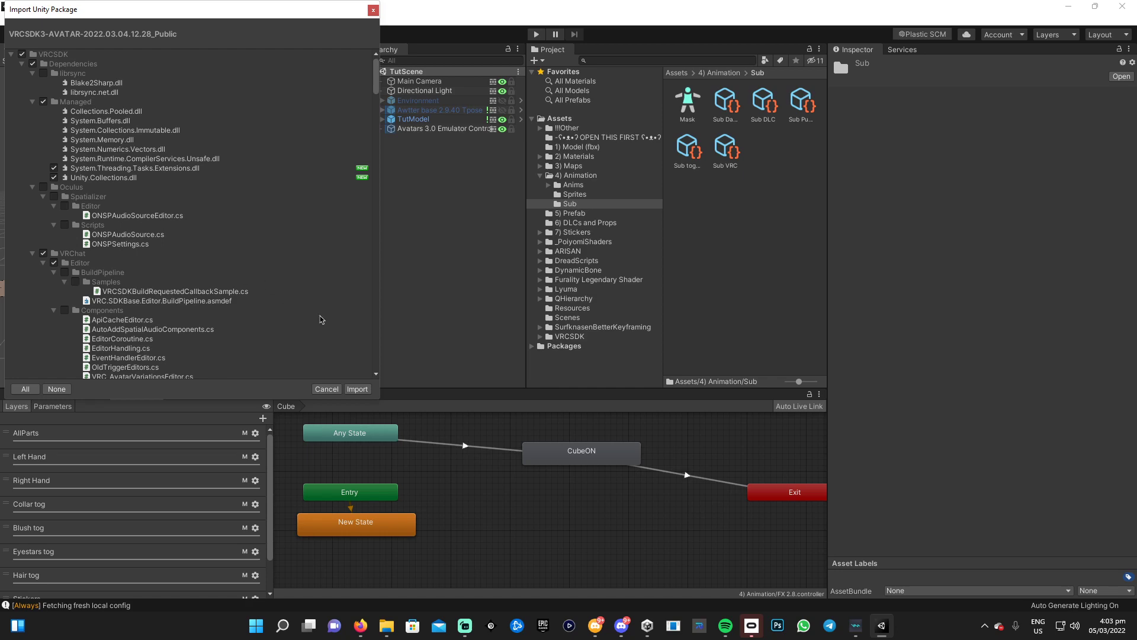
{"action": "left_click", "coordinate": [357, 389]}
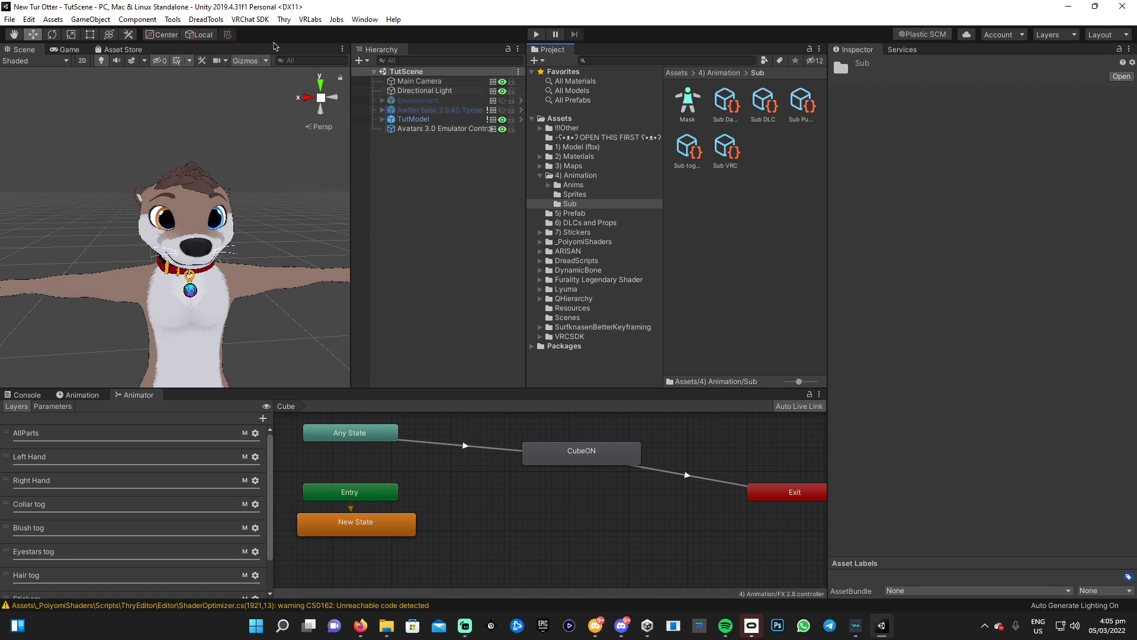
Open the VRChat SDK Control Panel and dock it beside the Inspector
{"action": "left_click", "coordinate": [253, 25]}
{"action": "left_click", "coordinate": [267, 51]}
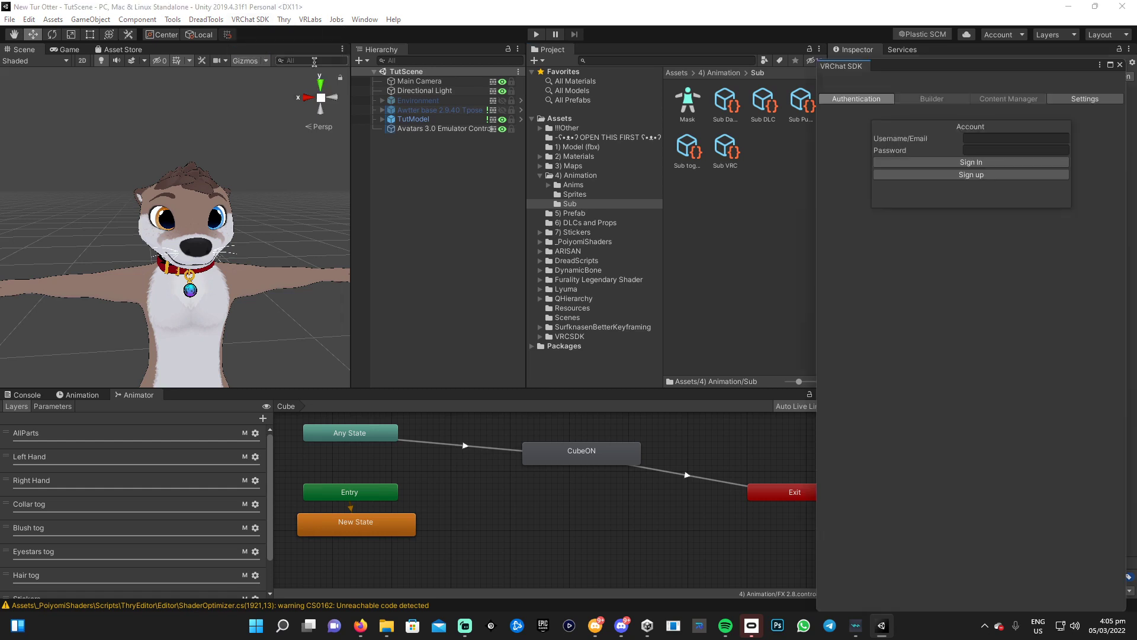
{"action": "left_click_drag", "start_coordinate": [859, 68], "coordinate": [959, 67]}
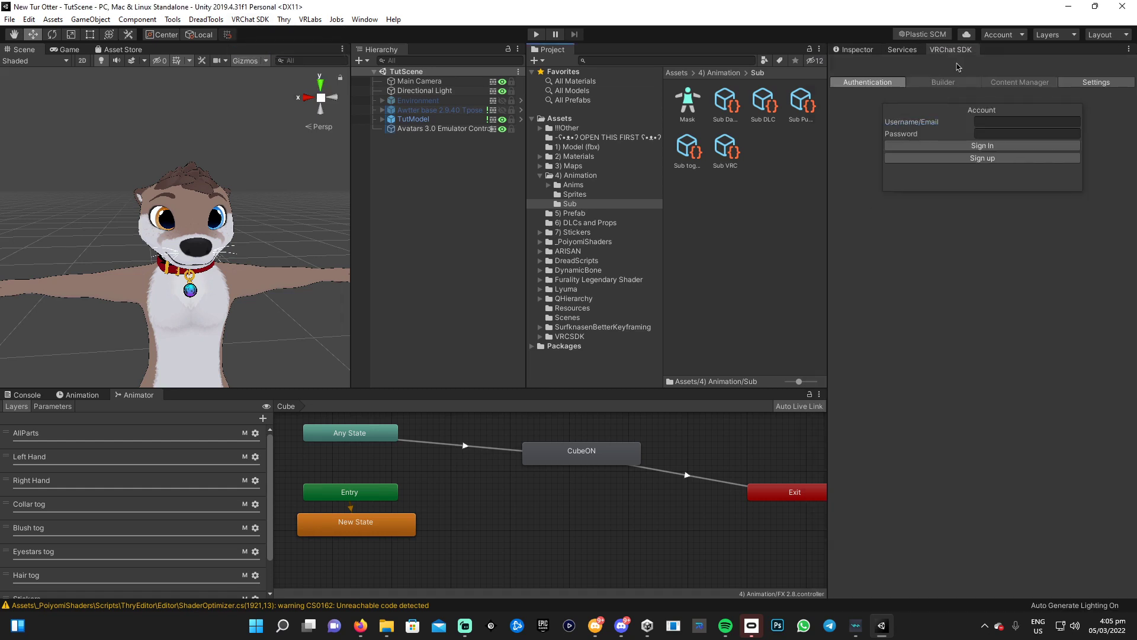
Sign in with the VRChat account username and password, then show the Builder checks for TutModel
{"action": "left_click", "coordinate": [1000, 123]}
{"action": "type", "text": "planetpatrick"}
{"action": "key", "text": "Tab"}
{"action": "left_click", "coordinate": [985, 145]}
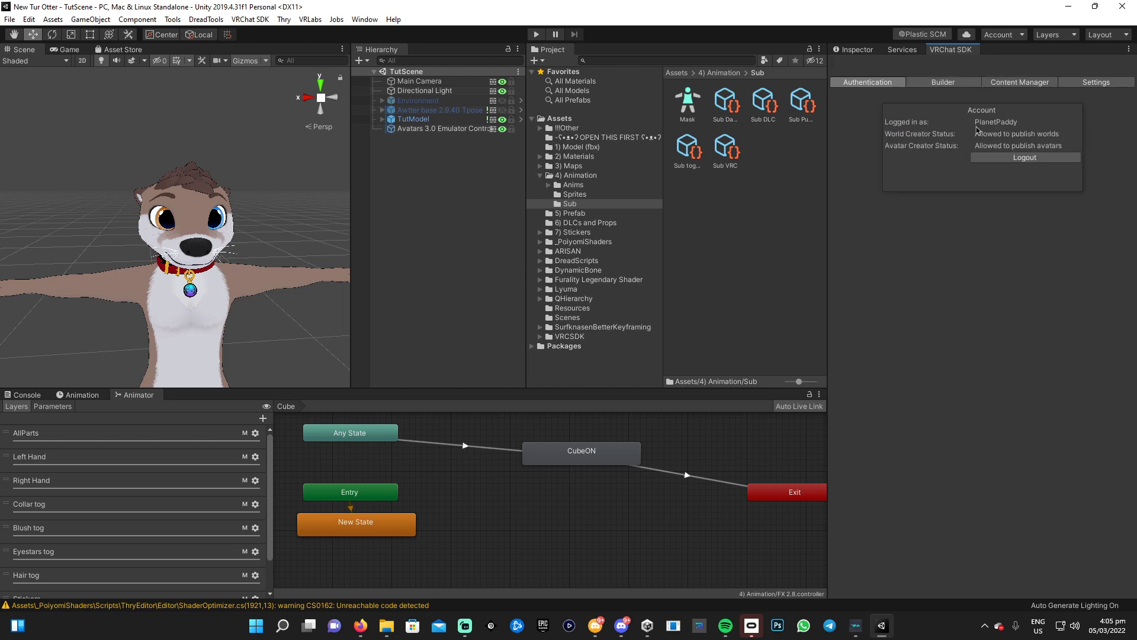
{"action": "left_click", "coordinate": [941, 82]}
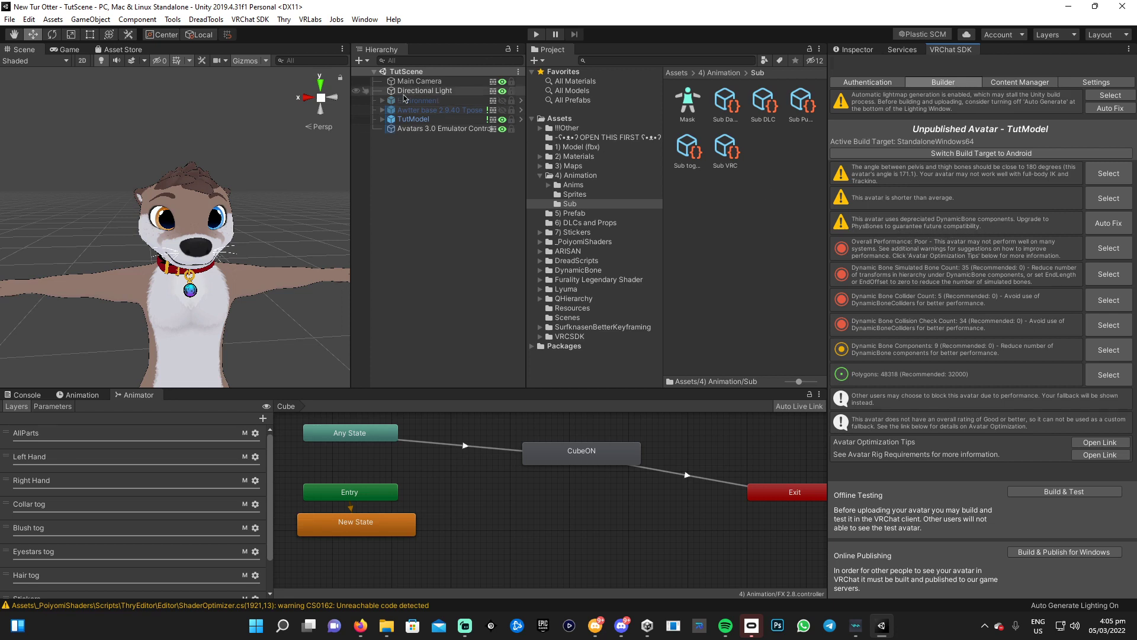
{"action": "left_click", "coordinate": [415, 119]}
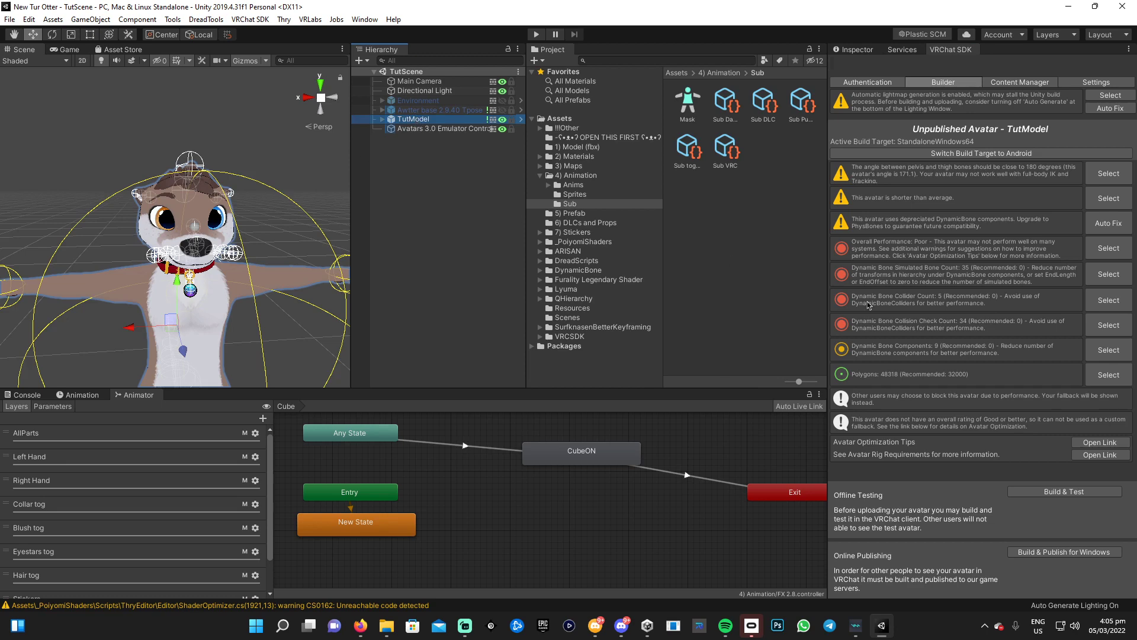
{"action": "left_click", "coordinate": [1122, 229]}
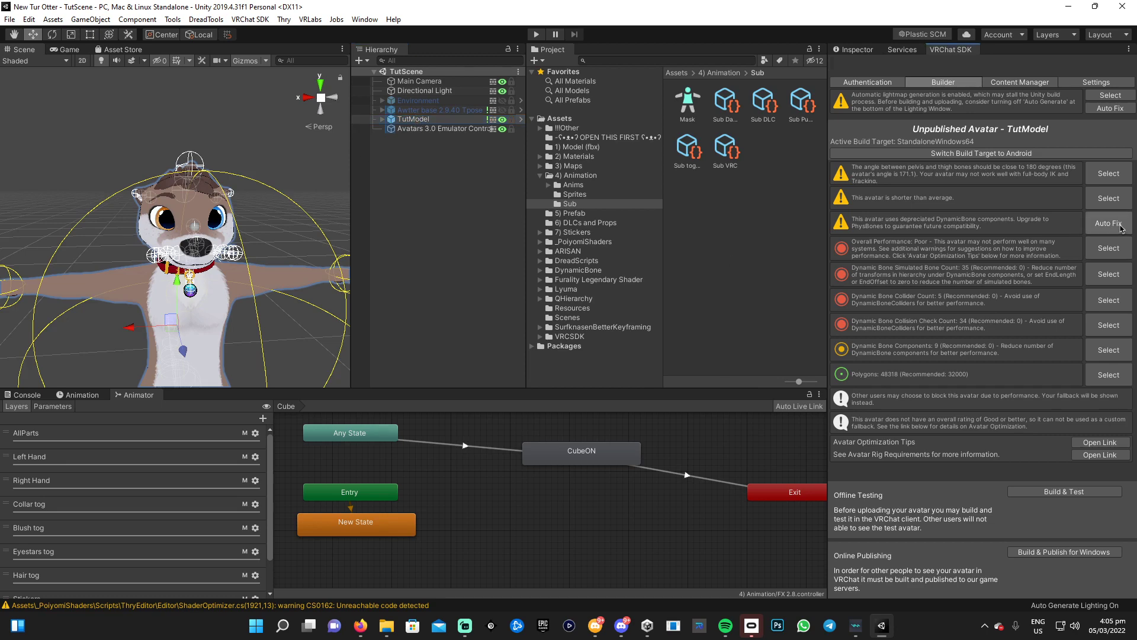
{"action": "left_click", "coordinate": [1121, 228]}
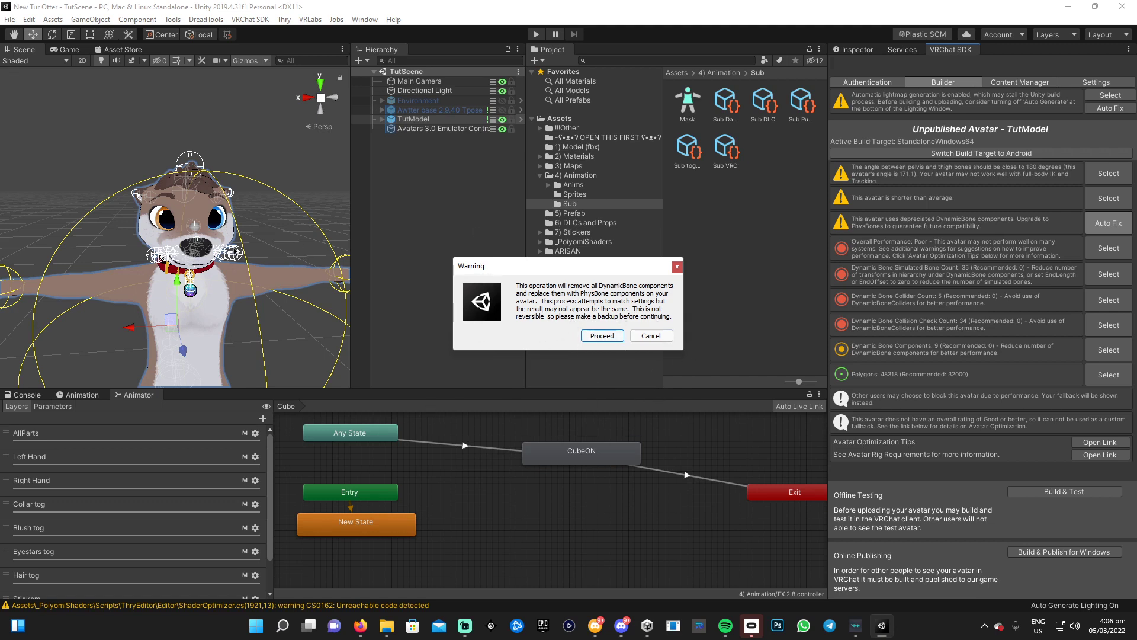
{"action": "left_click", "coordinate": [651, 336]}
{"action": "left_click", "coordinate": [410, 120]}
Duplicate TutModel, deactivate the original, and rename the copy to 'Test'
{"action": "key", "text": "ctrl+d"}
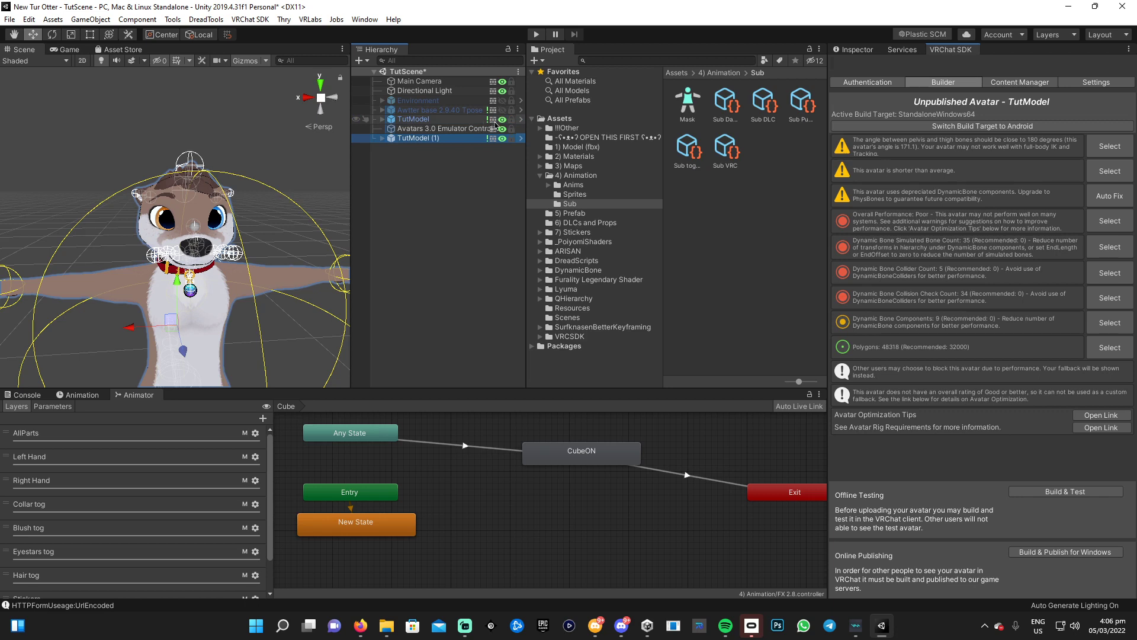
{"action": "left_click", "coordinate": [503, 120]}
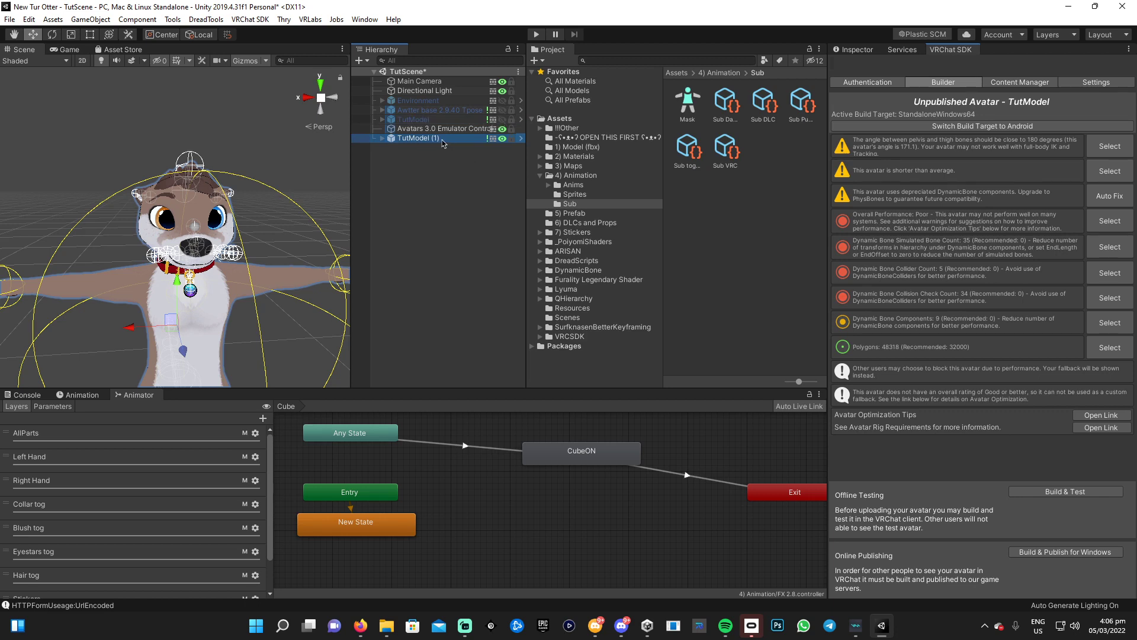
{"action": "left_click", "coordinate": [441, 141]}
{"action": "type", "text": "Test"}
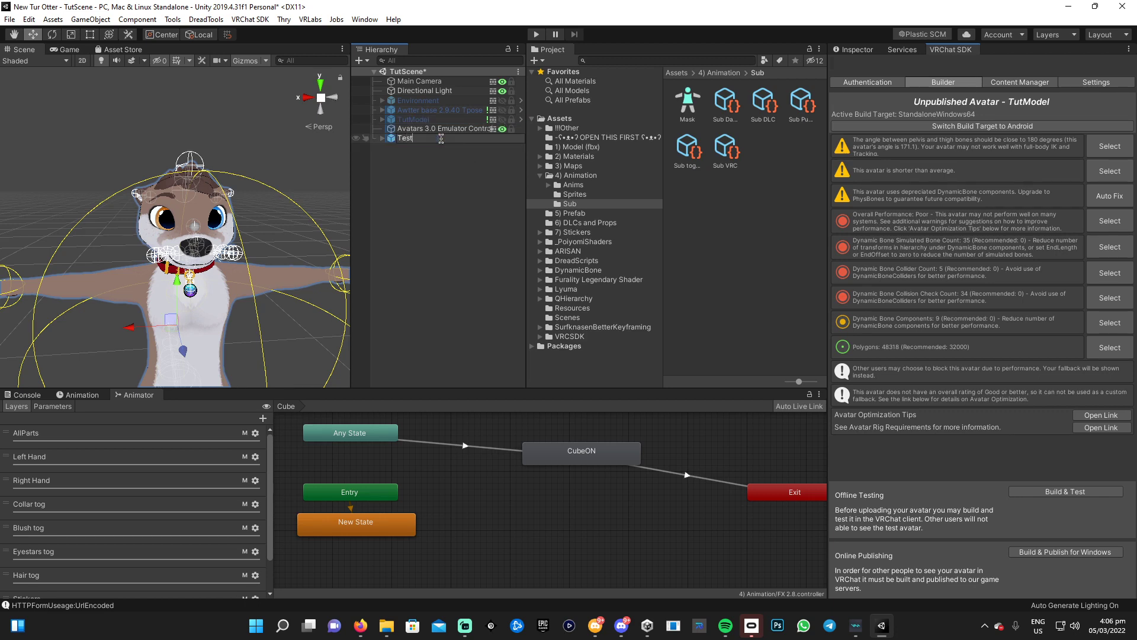
{"action": "key", "text": "Return"}
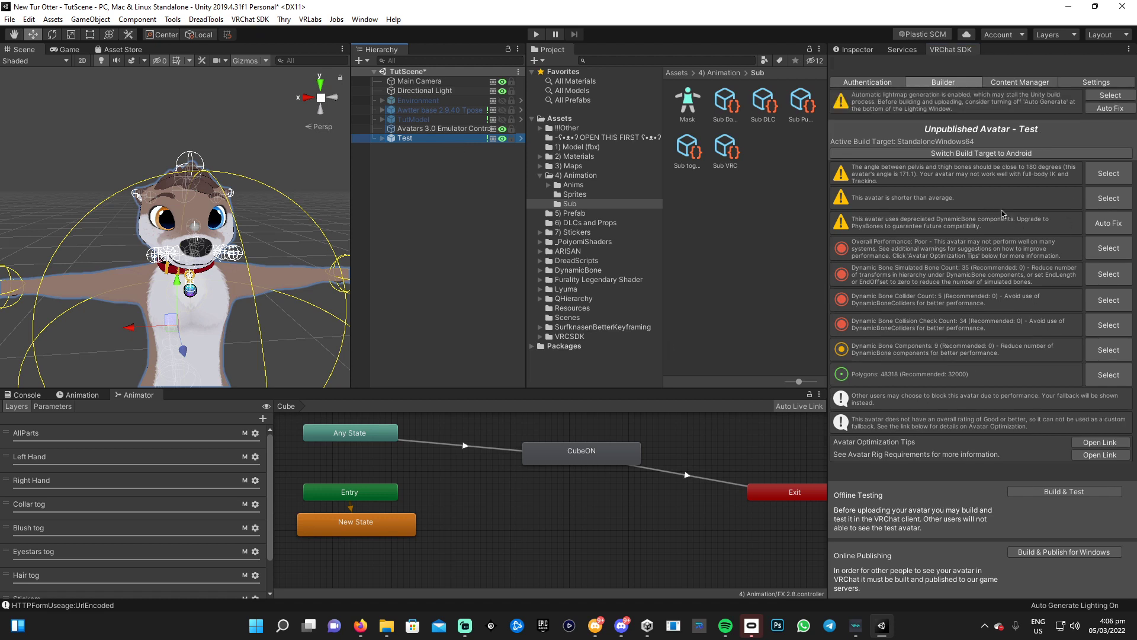
Auto-fix the Test avatar's DynamicBones into PhysBones, then orbit in to inspect the result
{"action": "left_click", "coordinate": [1121, 225]}
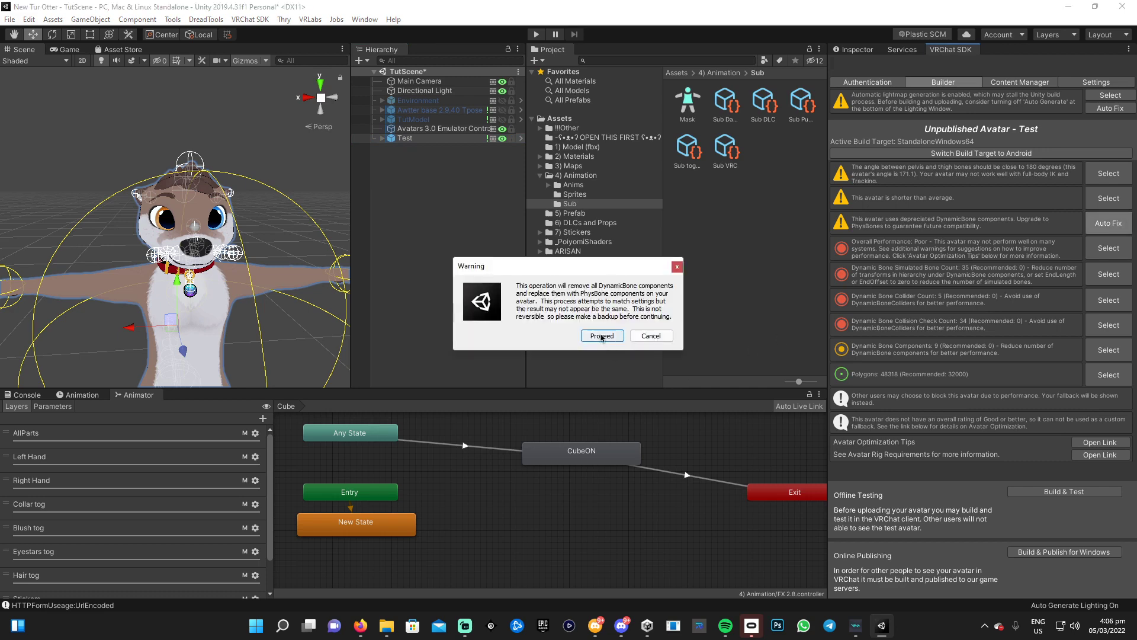
{"action": "left_click", "coordinate": [602, 335]}
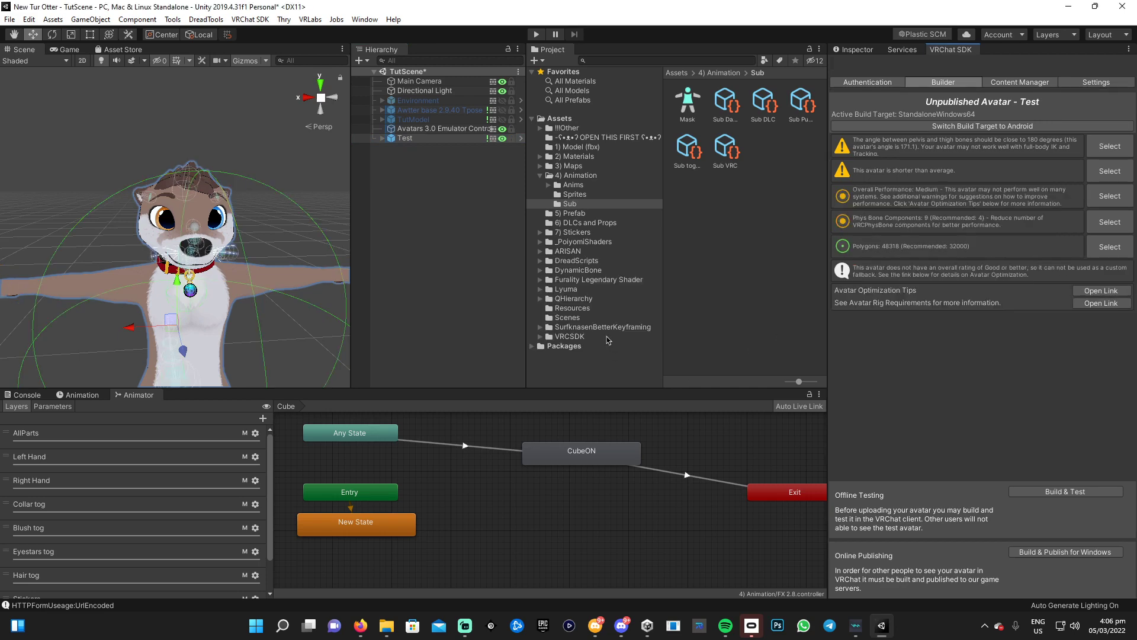
{"action": "right_click_drag", "start_coordinate": [319, 301], "coordinate": [150, 237]}
{"action": "middle_click_drag", "start_coordinate": [151, 237], "coordinate": [264, 245]}
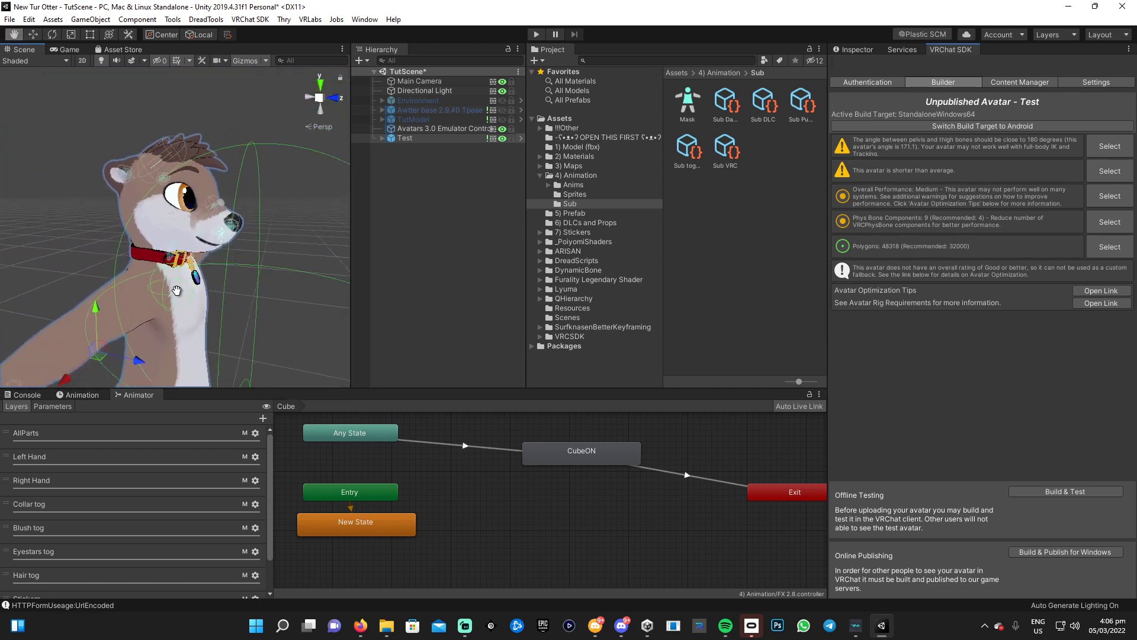
{"action": "right_click_drag", "start_coordinate": [263, 245], "coordinate": [249, 298]}
{"action": "scroll", "coordinate": [249, 298], "scroll_direction": "down", "scroll_amount": 10}
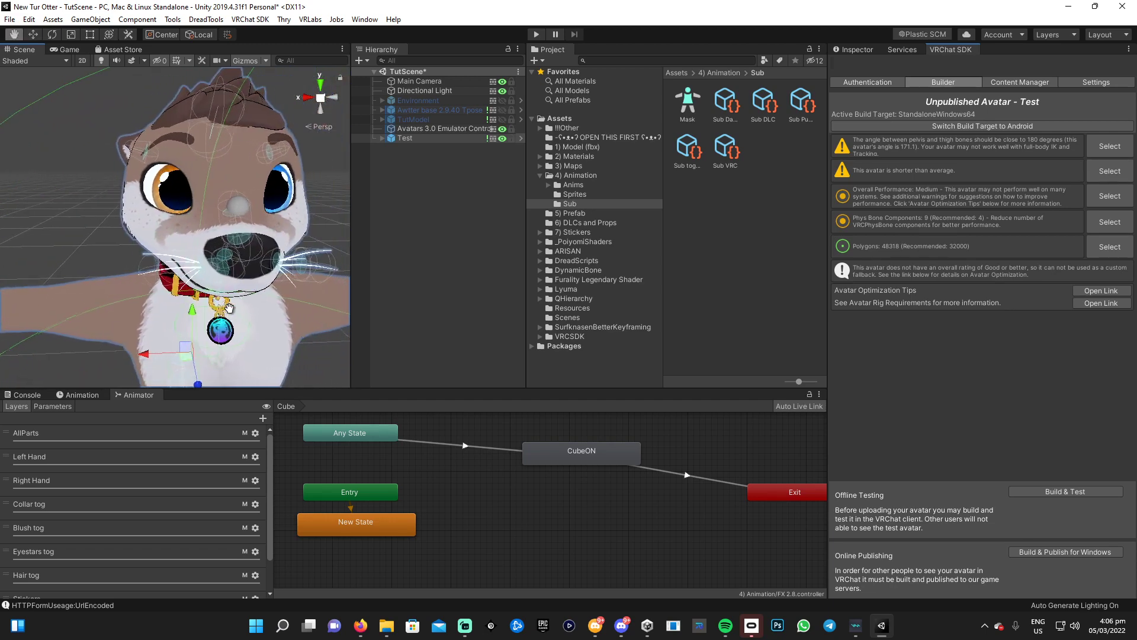
{"action": "left_click", "coordinate": [405, 138]}
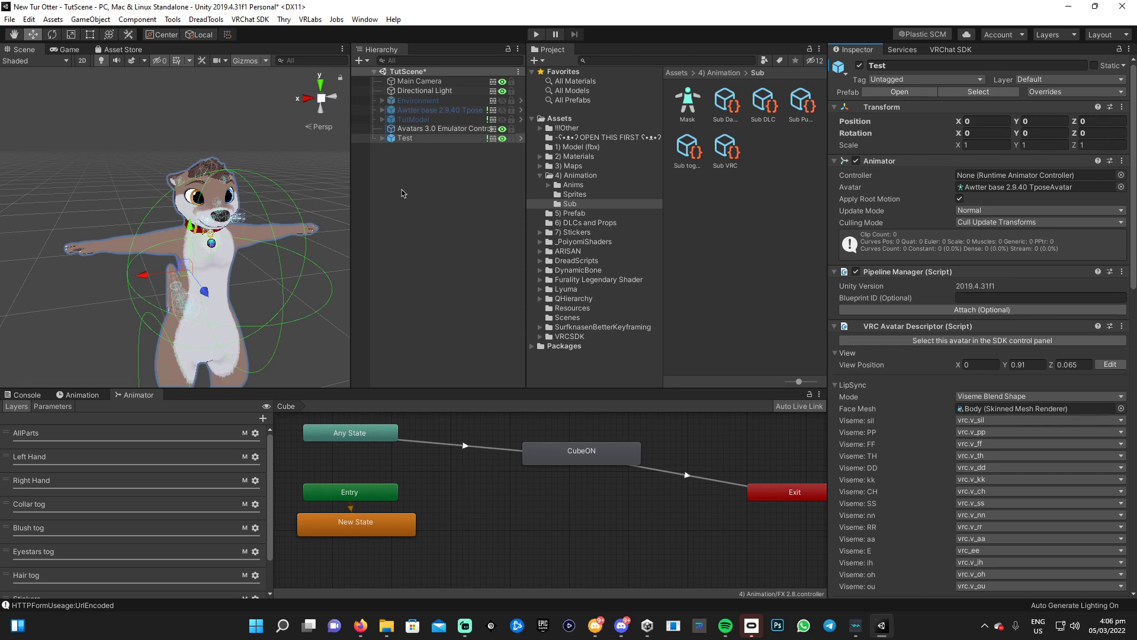
Expand Test > Armature > Hips > Spine > Chest > Shoulder_L > Uparm_L > Lowarm_L and select Hand_L
{"action": "left_click", "coordinate": [383, 139]}
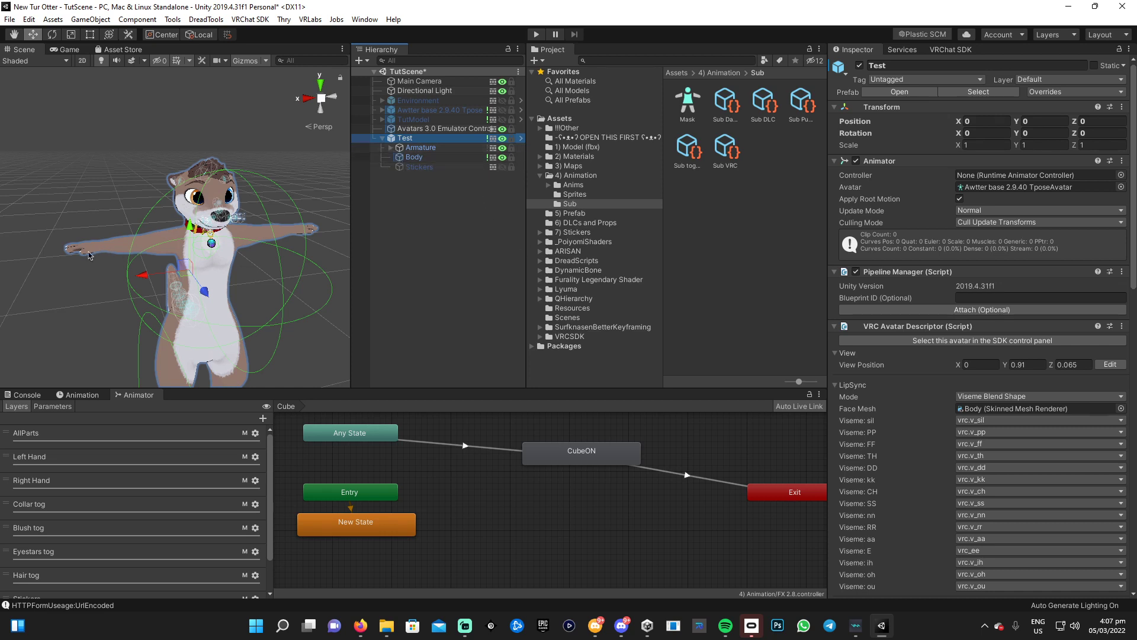
{"action": "left_click", "coordinate": [391, 148]}
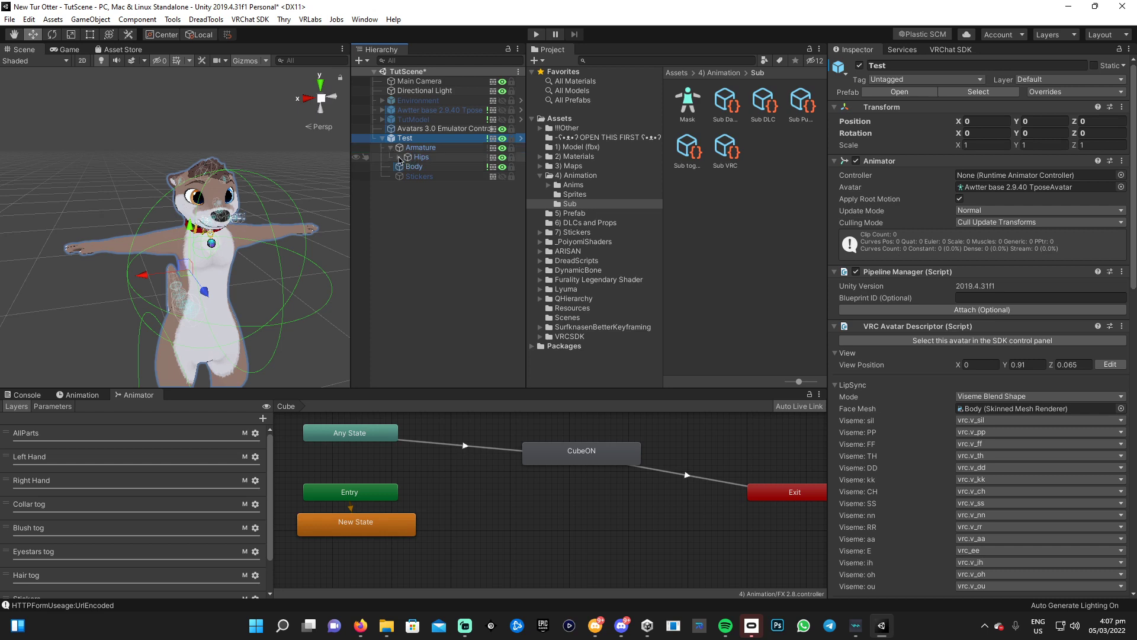
{"action": "left_click", "coordinate": [399, 157]}
{"action": "left_click", "coordinate": [408, 167]}
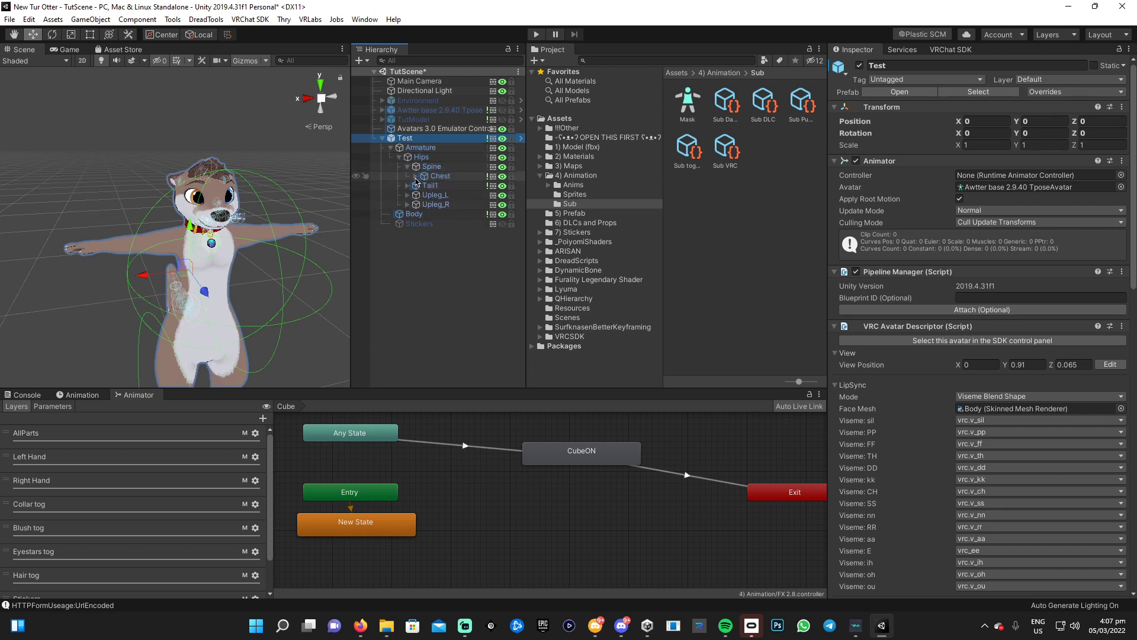
{"action": "left_click", "coordinate": [416, 176]}
{"action": "left_click", "coordinate": [424, 195]}
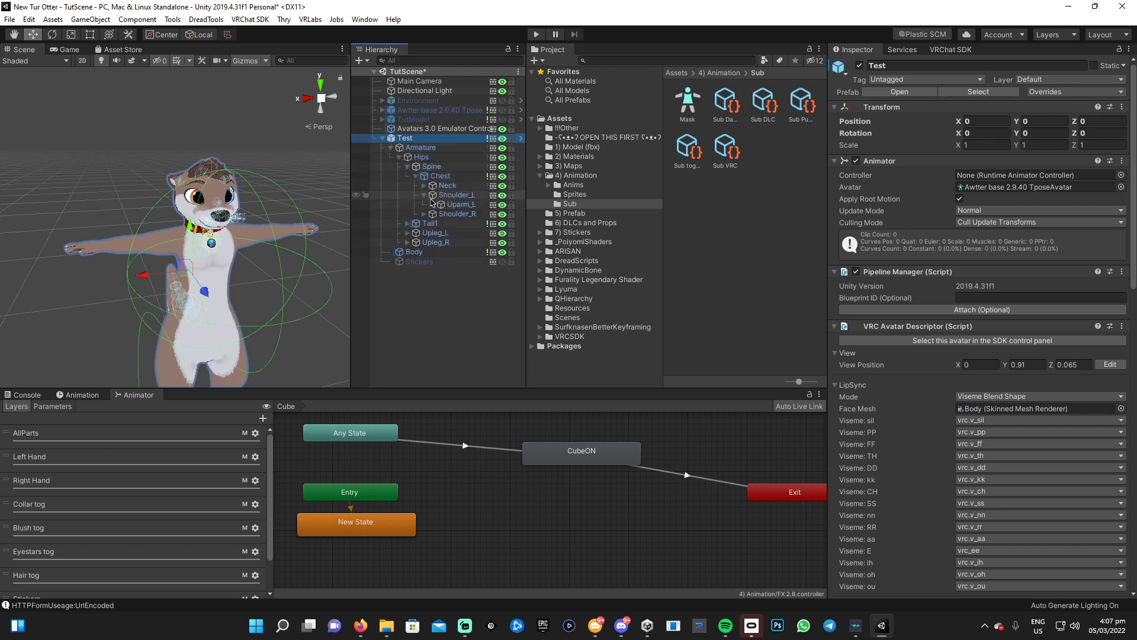
{"action": "left_click", "coordinate": [432, 205]}
{"action": "left_click", "coordinate": [441, 214]}
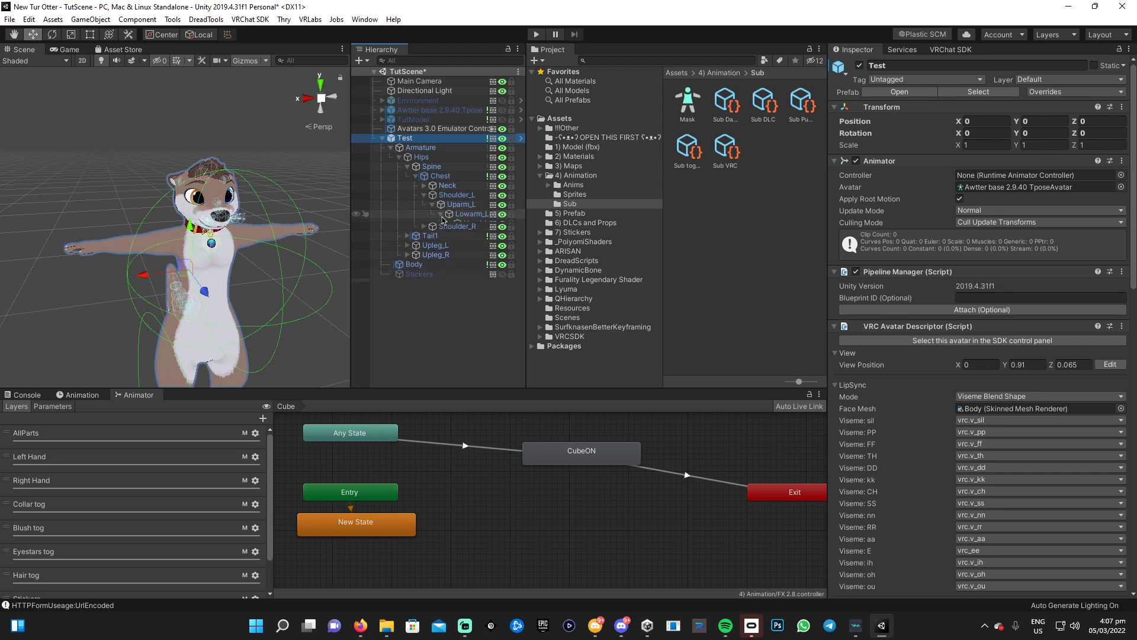
{"action": "left_click", "coordinate": [472, 224]}
Create an empty child named 'Colder' under Hand_L, widen the Hierarchy, and open Add Component
{"action": "right_click", "coordinate": [472, 230]}
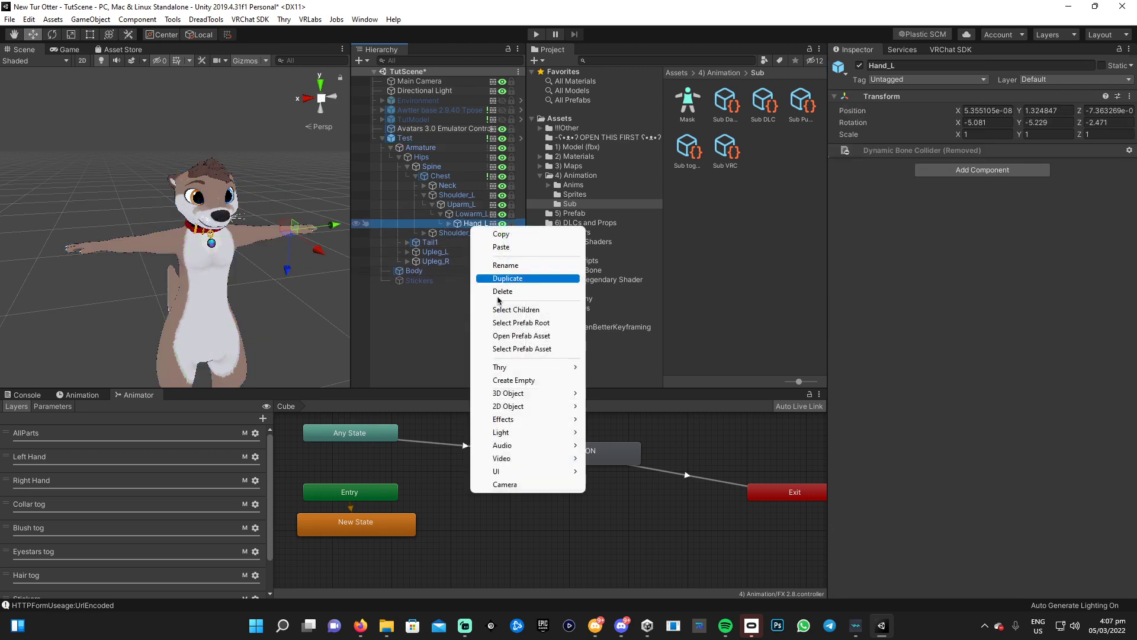
{"action": "left_click", "coordinate": [535, 383]}
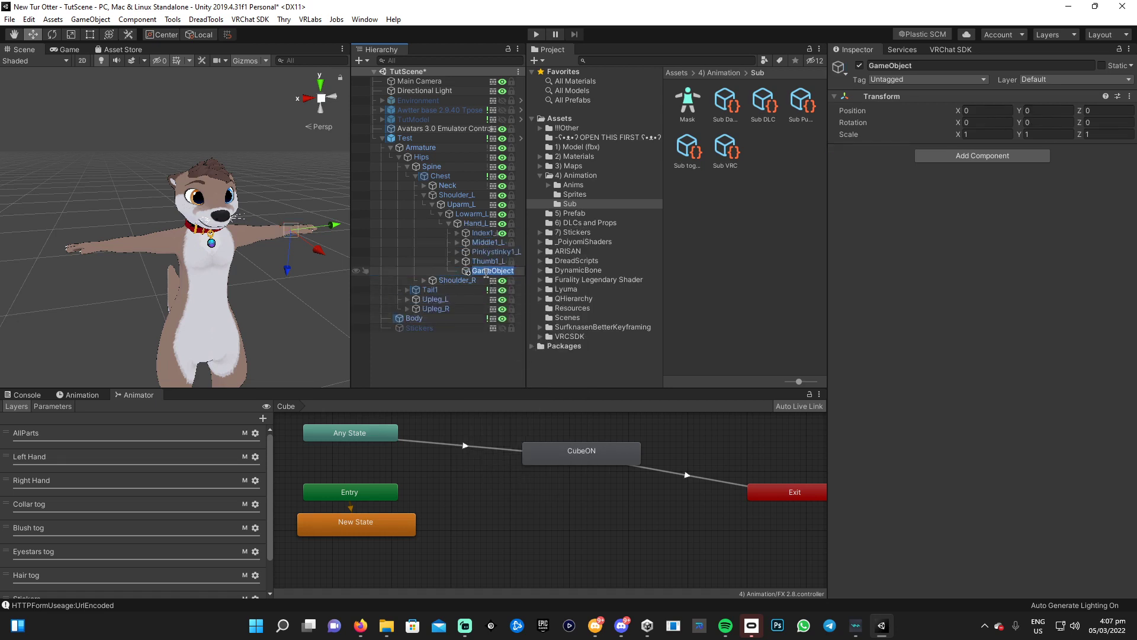
{"action": "type", "text": "Colder"}
{"action": "key", "text": "Return"}
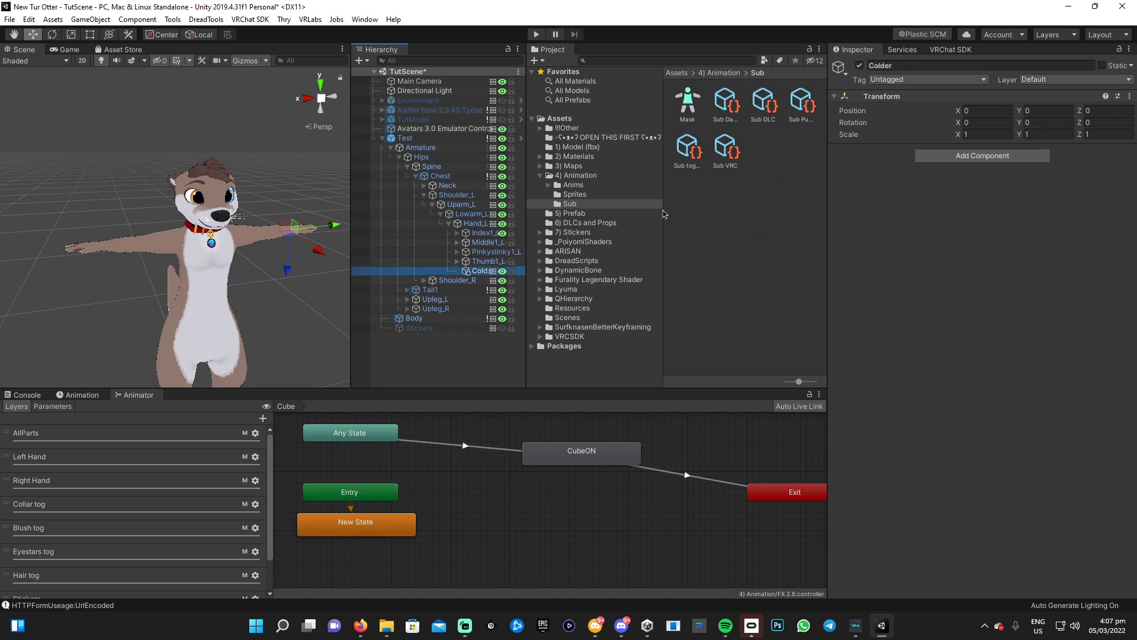
{"action": "left_click_drag", "start_coordinate": [526, 264], "coordinate": [555, 261]}
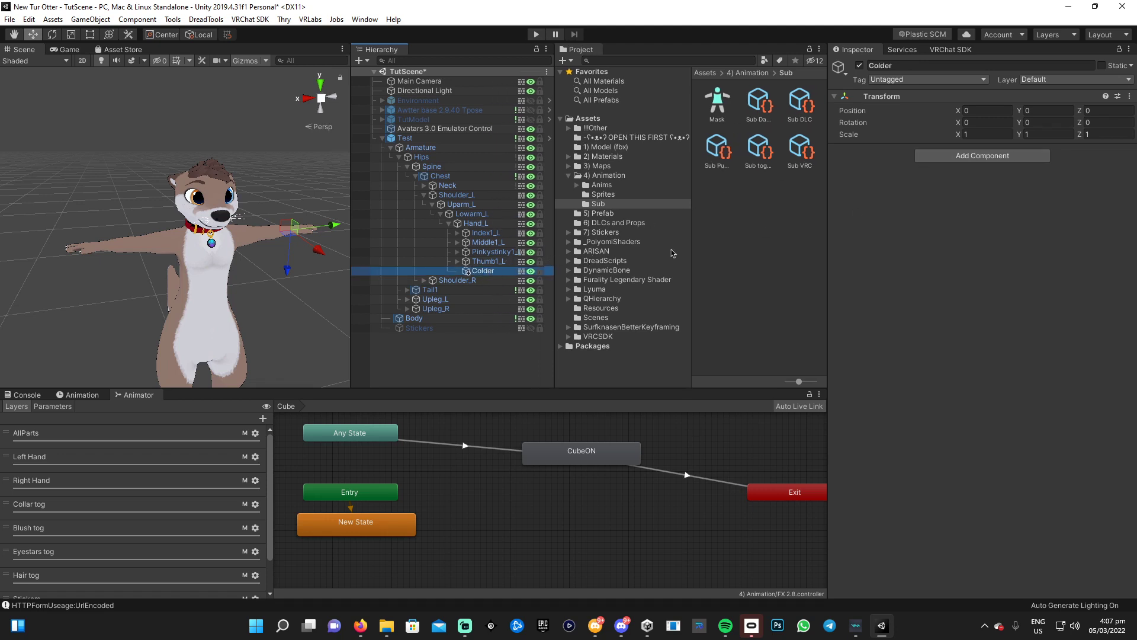
{"action": "left_click", "coordinate": [991, 157]}
Search the component list for 'ph' and add a VRC Phys Bone Collider to Colder
{"action": "type", "text": "ph"}
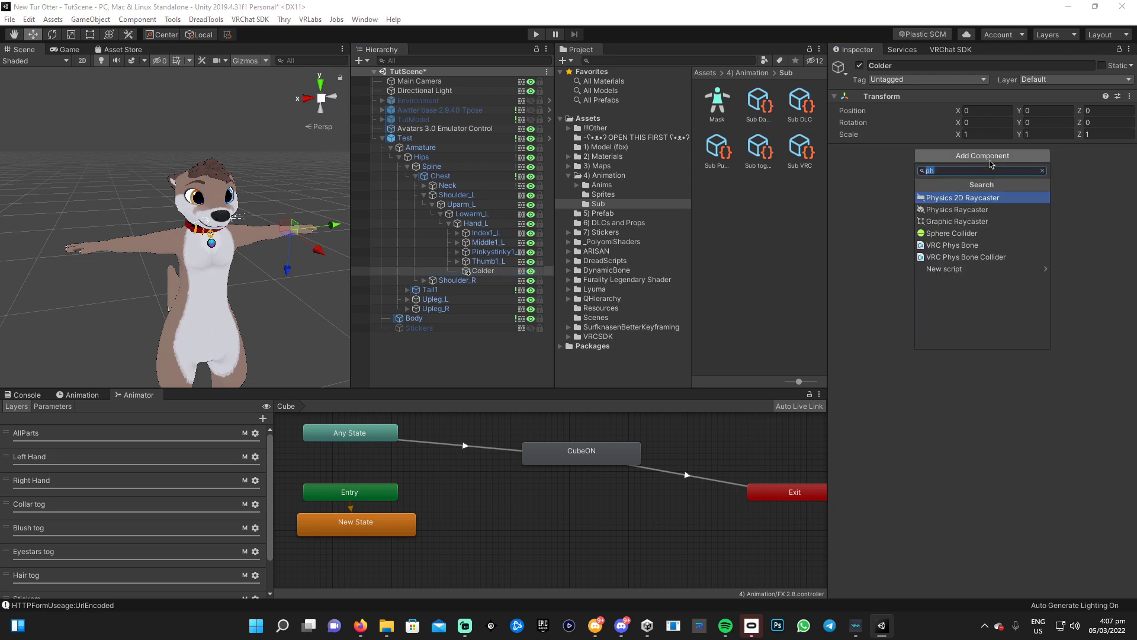
{"action": "type", "text": "vrc"}
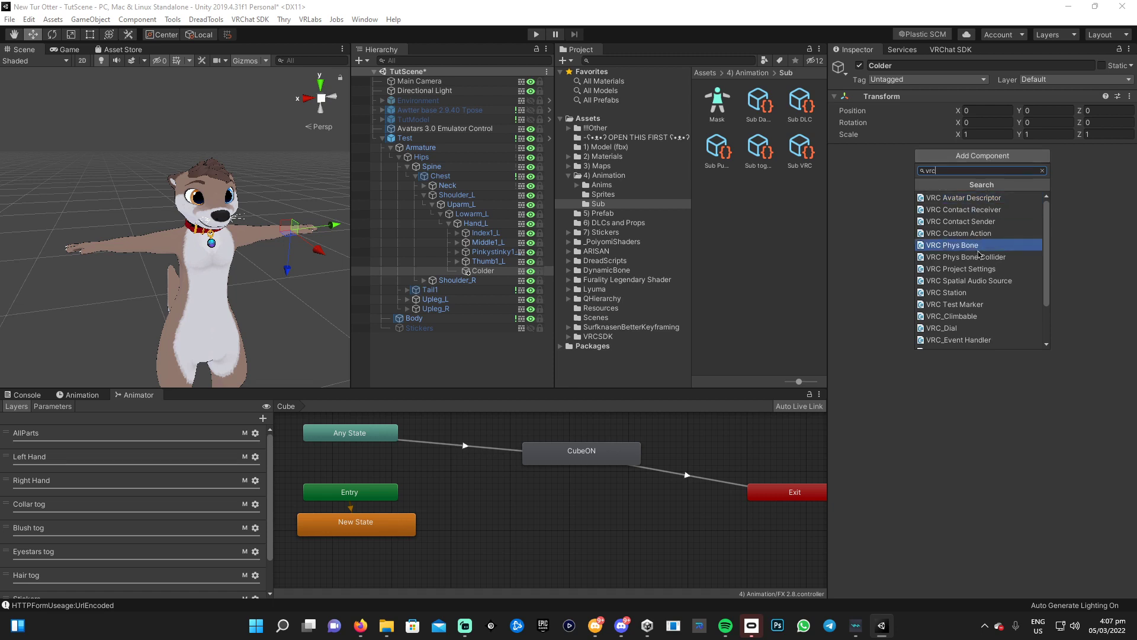
{"action": "scroll", "coordinate": [982, 266], "scroll_direction": "down", "scroll_amount": 2}
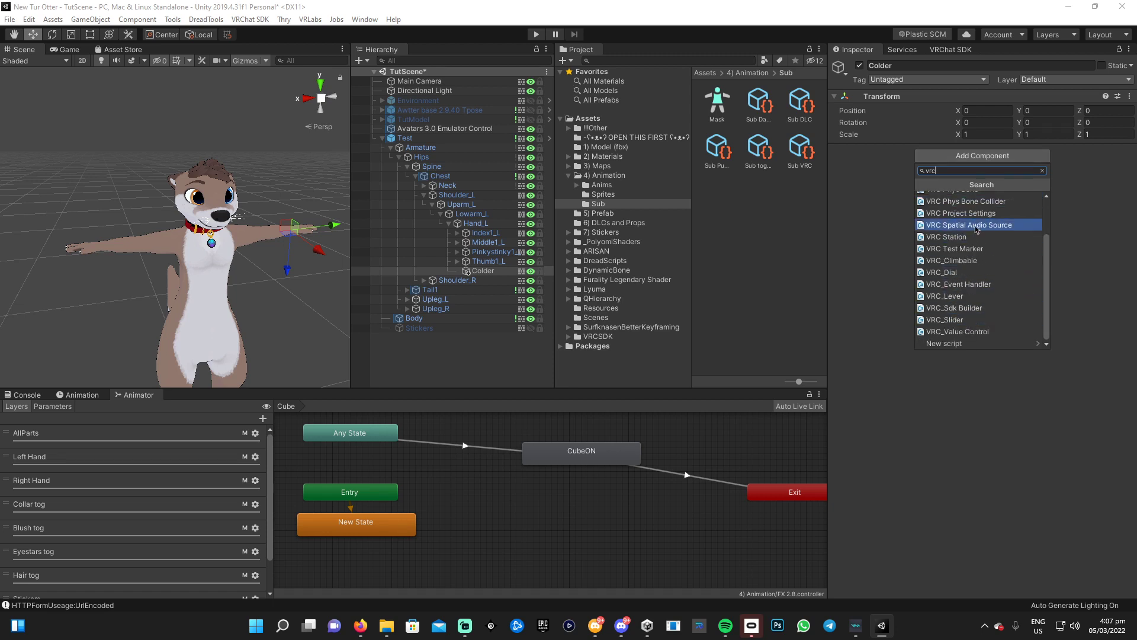
{"action": "key", "text": "BackSpace"}
{"action": "key", "text": "BackSpace"}
{"action": "key", "text": "BackSpace"}
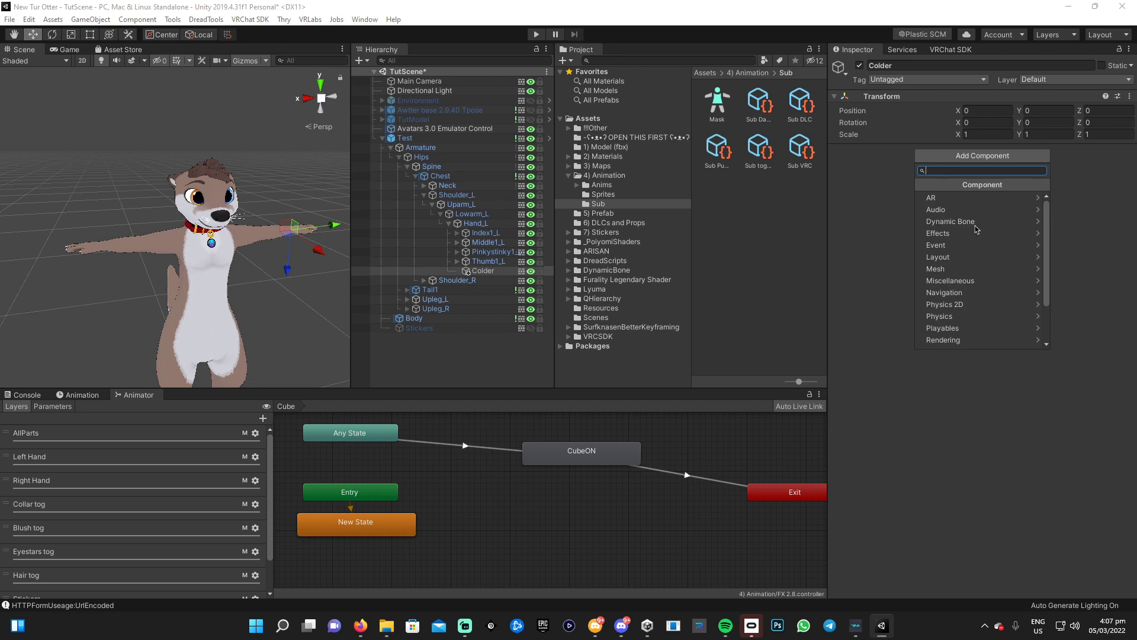
{"action": "left_click", "coordinate": [859, 199]}
{"action": "left_click", "coordinate": [983, 155]}
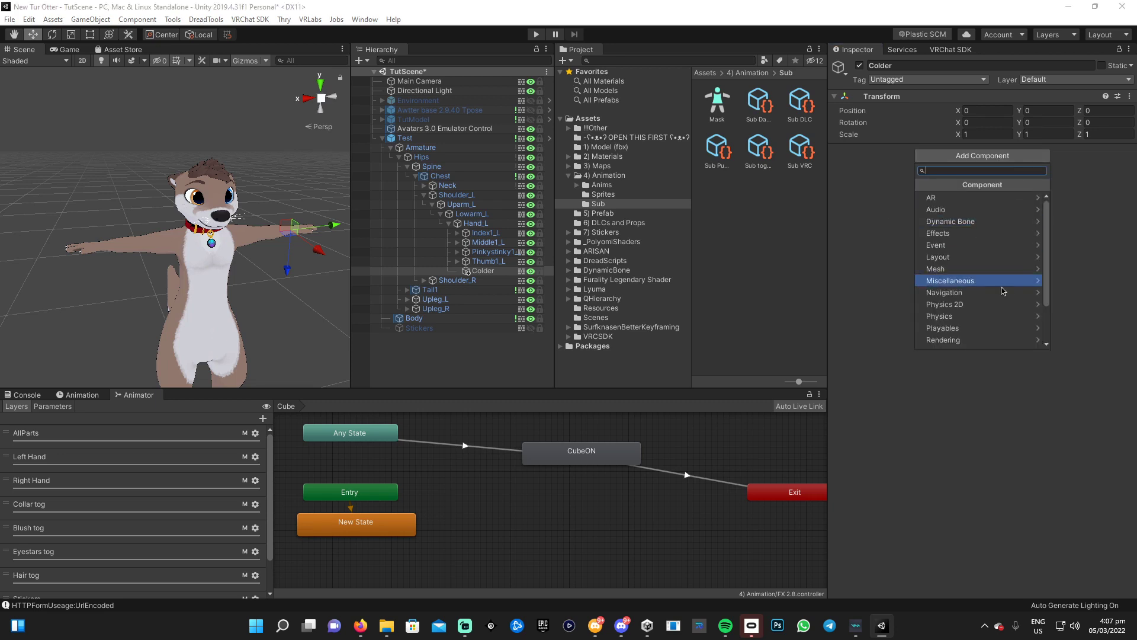
{"action": "key", "text": "Down"}
{"action": "key", "text": "Down"}
{"action": "key", "text": "Down"}
{"action": "key", "text": "Down"}
{"action": "key", "text": "Down"}
{"action": "key", "text": "Down"}
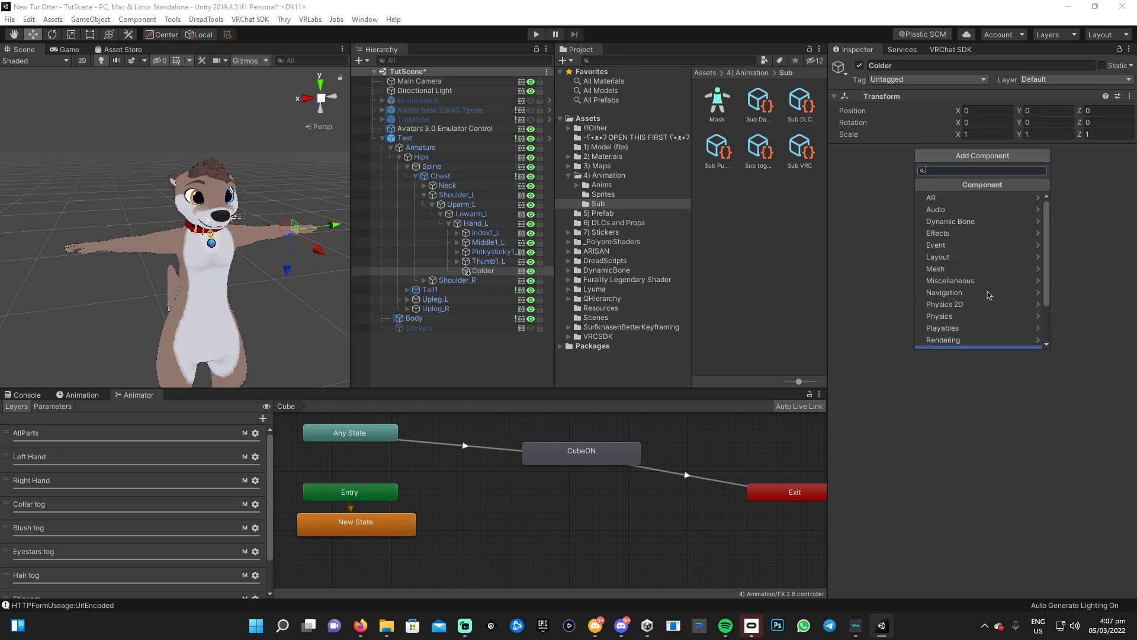
{"action": "type", "text": "v"}
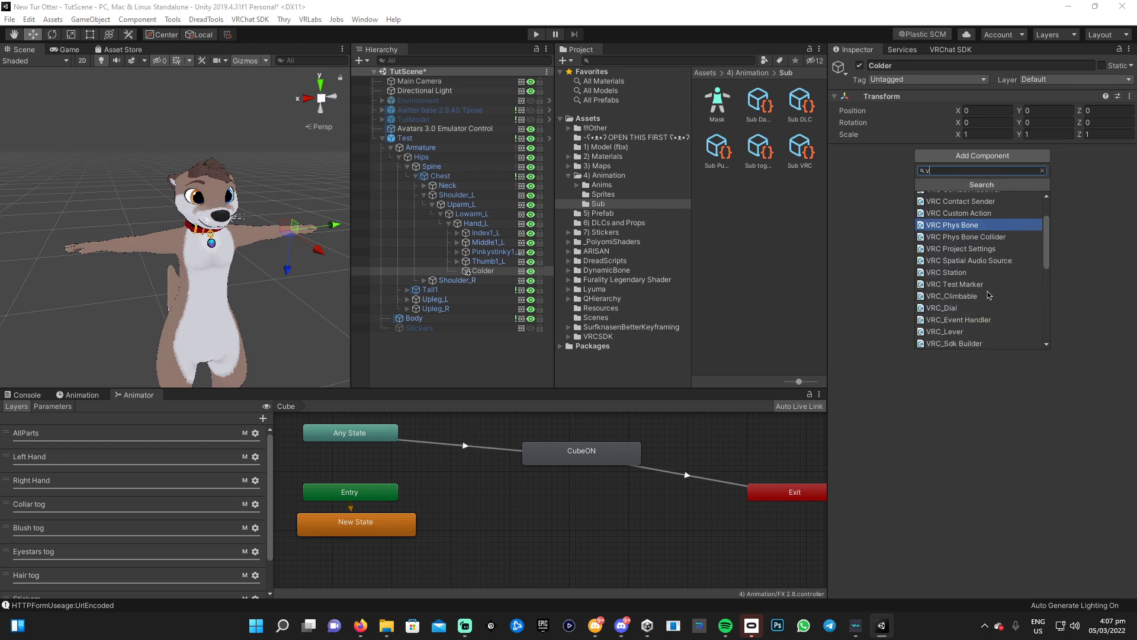
{"action": "key", "text": "BackSpace"}
{"action": "type", "text": "p"}
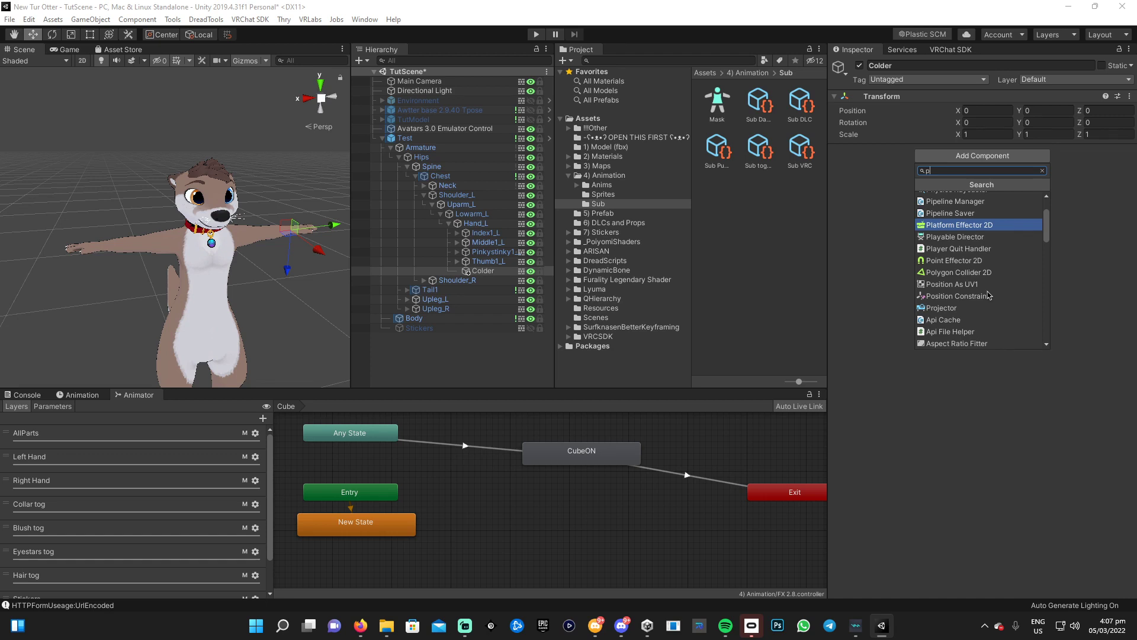
{"action": "scroll", "coordinate": [979, 273], "scroll_direction": "up", "scroll_amount": 3}
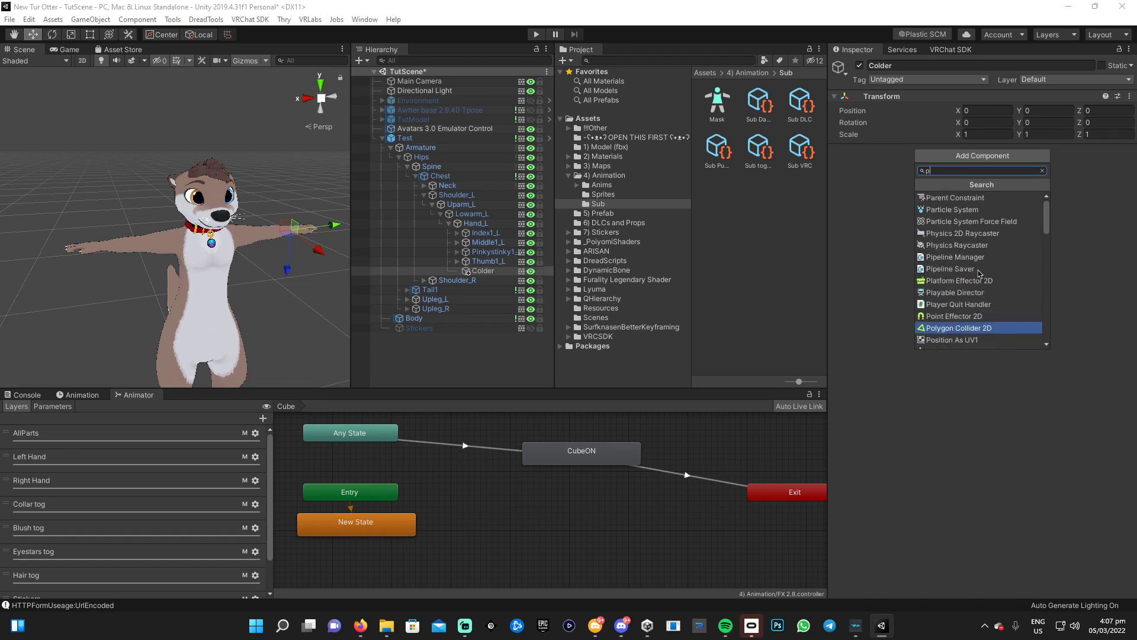
{"action": "type", "text": "y"}
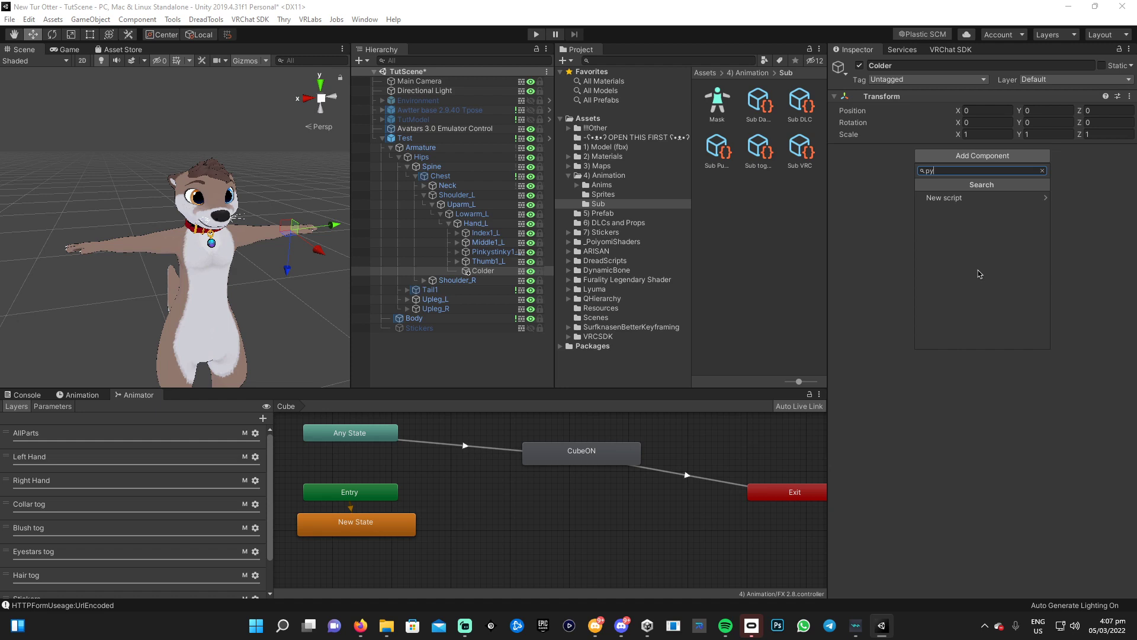
{"action": "key", "text": "BackSpace"}
{"action": "type", "text": "h"}
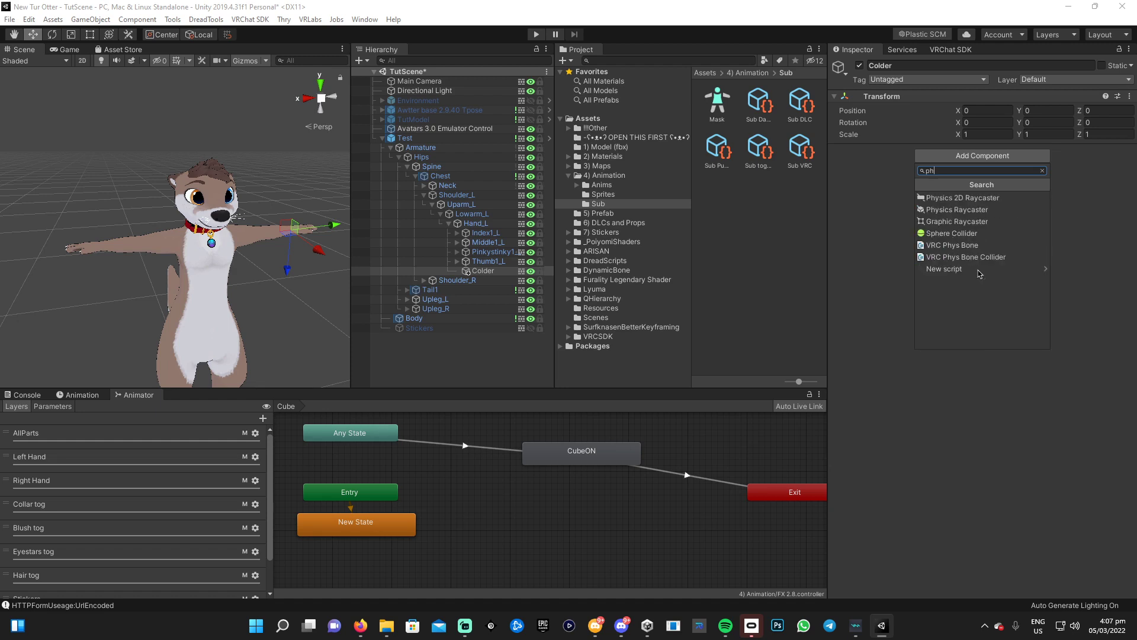
{"action": "left_click", "coordinate": [966, 256]}
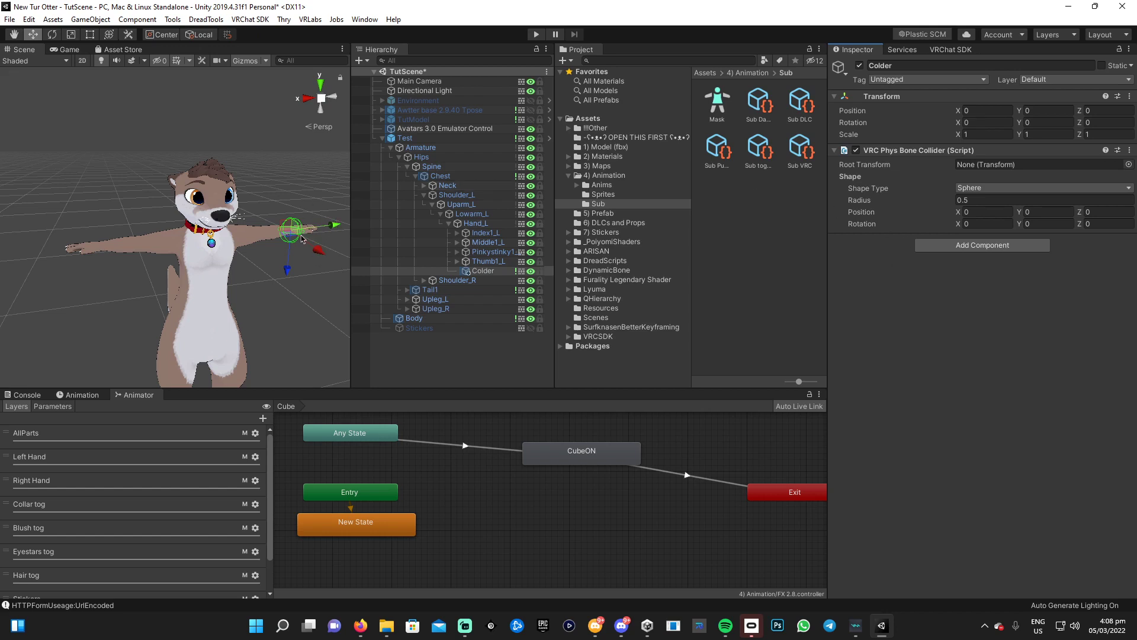
Raise the Colder collider to Y 0.63 onto the left hand, undoing a trial scale change
{"action": "left_click_drag", "start_coordinate": [332, 226], "coordinate": [349, 224]}
{"action": "scroll", "coordinate": [276, 240], "scroll_direction": "up", "scroll_amount": 5}
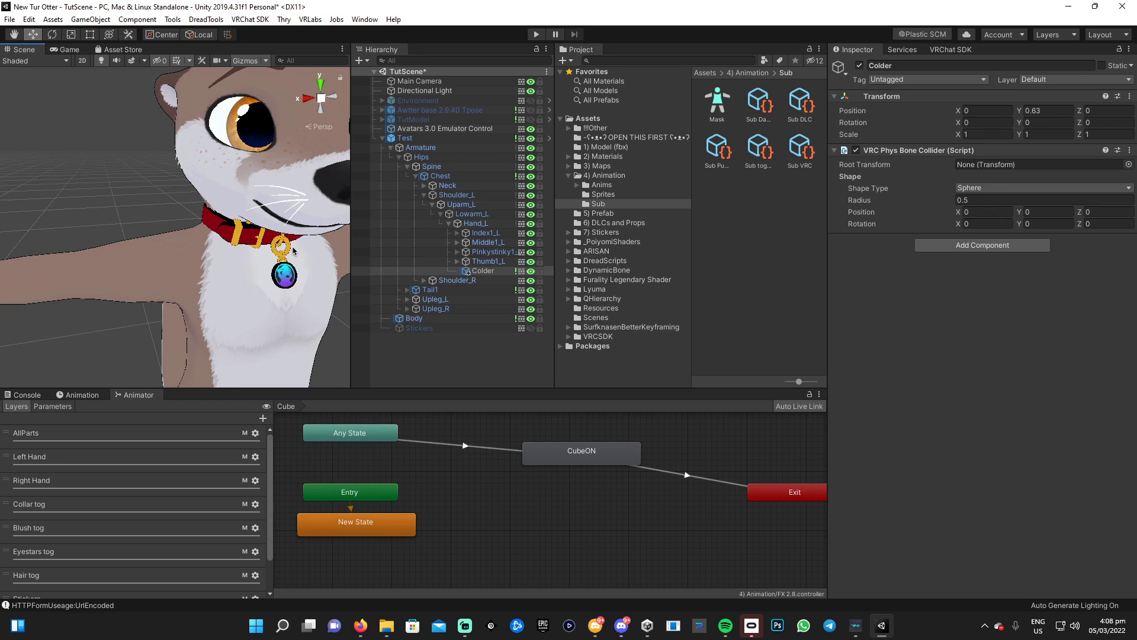
{"action": "key", "text": "f"}
{"action": "left_click_drag", "start_coordinate": [241, 234], "coordinate": [316, 256], "text": "alt"}
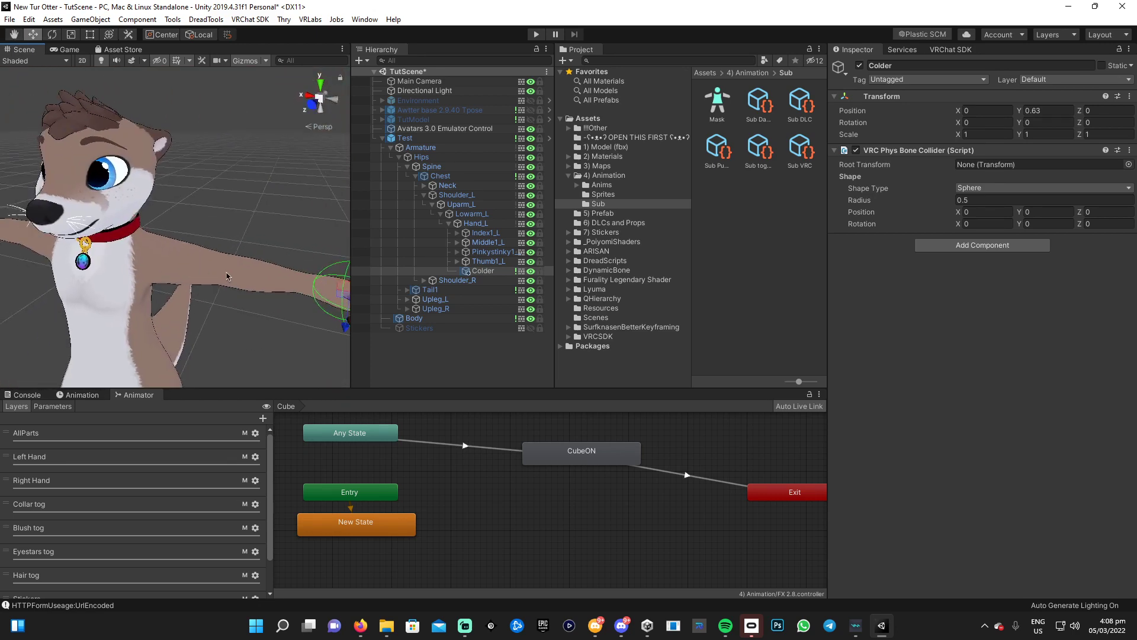
{"action": "key", "text": "f"}
{"action": "scroll", "coordinate": [240, 282], "scroll_direction": "down", "scroll_amount": 5}
{"action": "left_click_drag", "start_coordinate": [240, 282], "coordinate": [278, 305], "text": "alt"}
{"action": "key", "text": "r"}
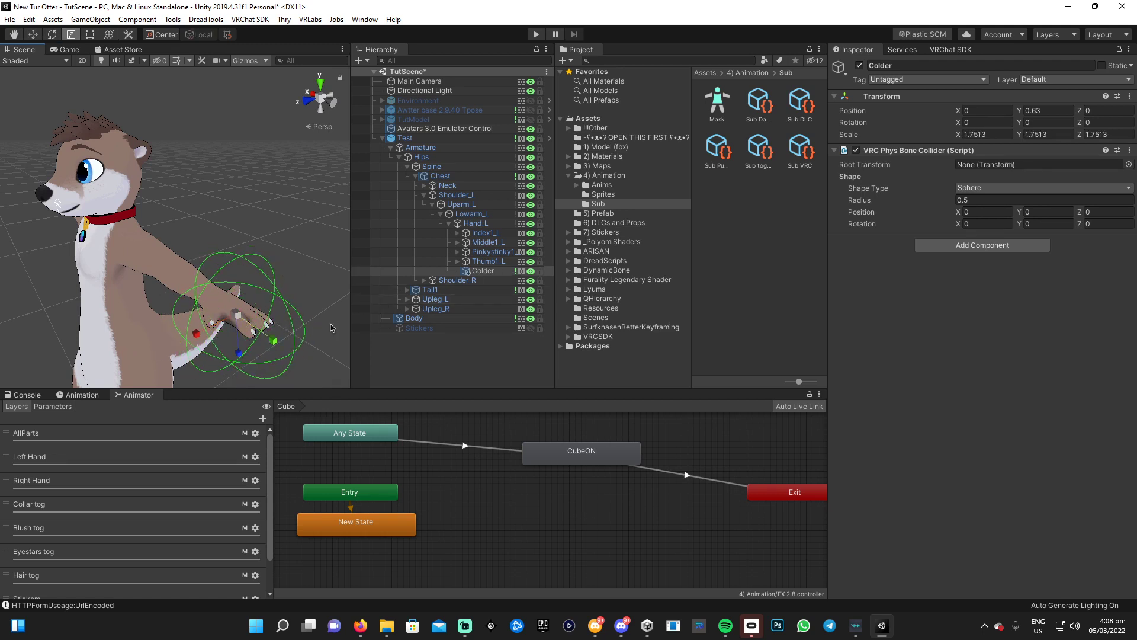
{"action": "key", "text": "ctrl+z"}
{"action": "left_click_drag", "start_coordinate": [283, 327], "coordinate": [193, 270], "text": "alt"}
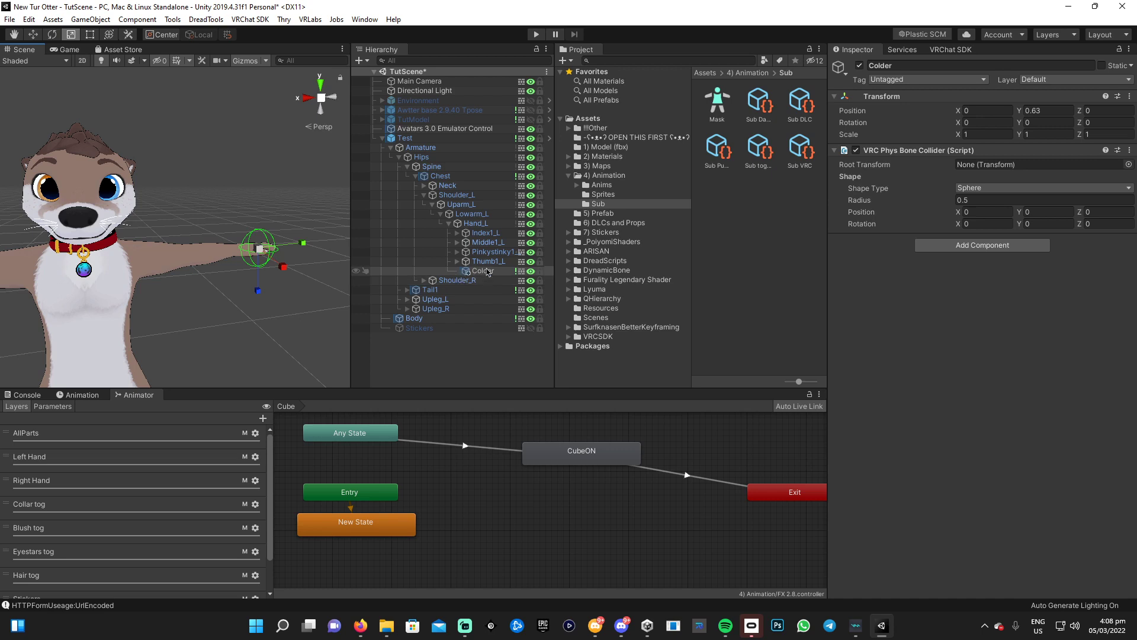
Expand Shoulder_R > Uparm_R > Lowarm_R and create an empty 'Colder' child under Hand_R
{"action": "left_click", "coordinate": [424, 196]}
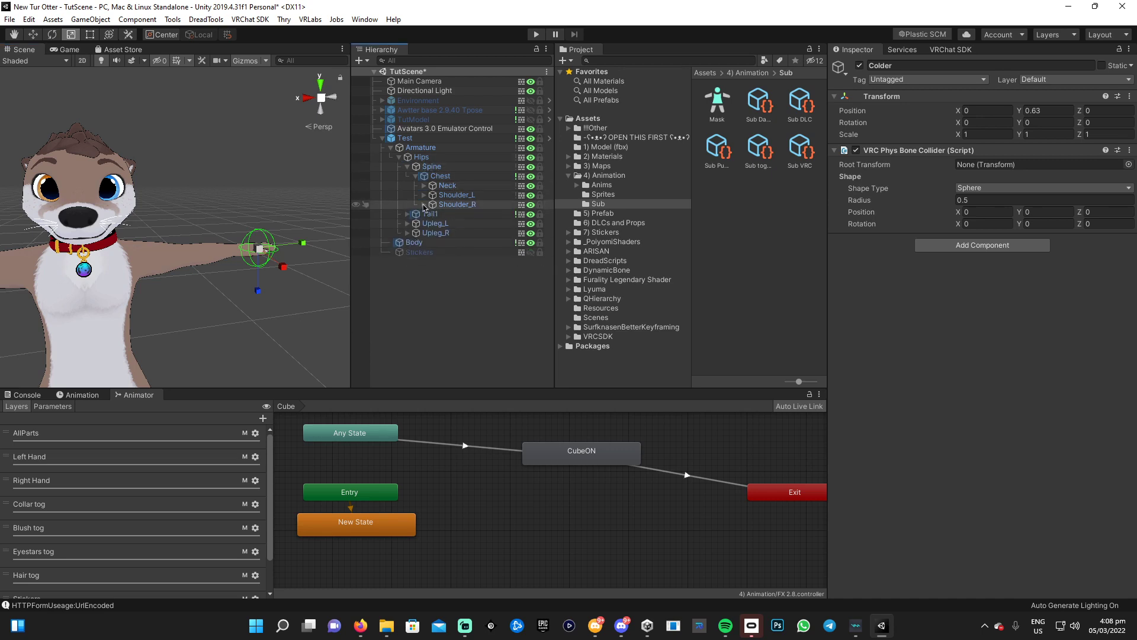
{"action": "left_click", "coordinate": [424, 204]}
{"action": "left_click", "coordinate": [433, 214]}
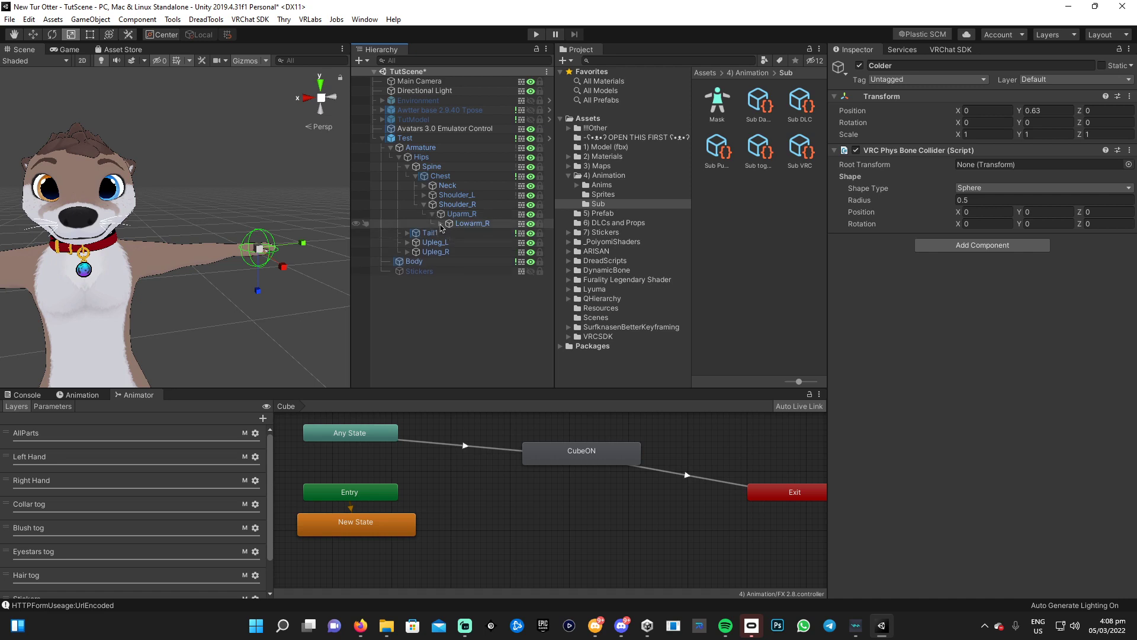
{"action": "left_click", "coordinate": [441, 224]}
{"action": "right_click", "coordinate": [481, 234]}
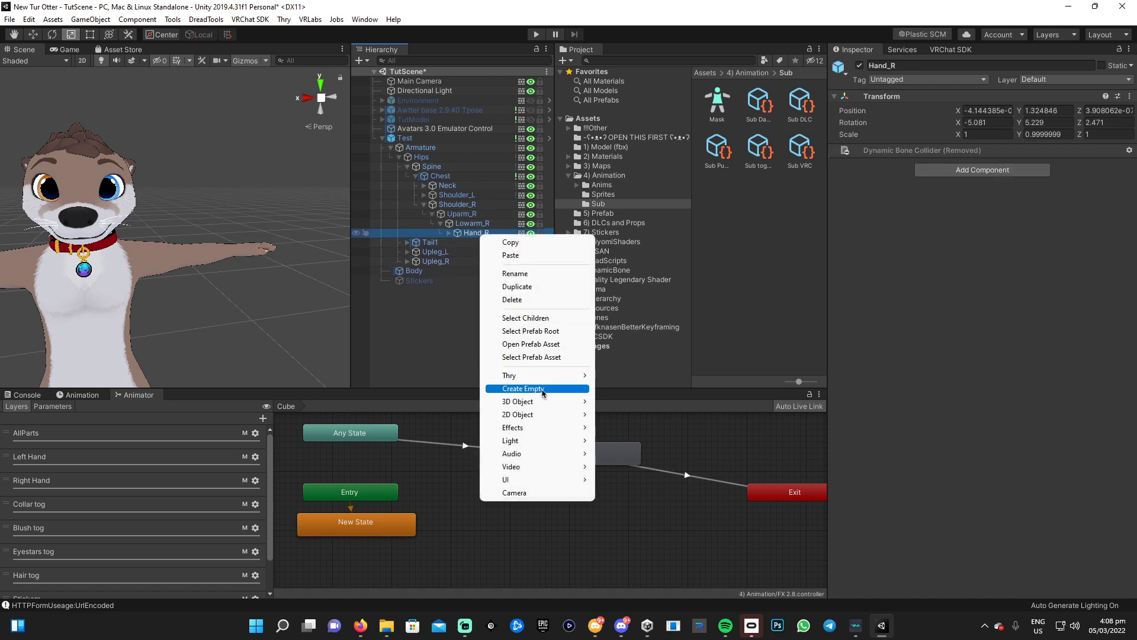
{"action": "left_click", "coordinate": [517, 389]}
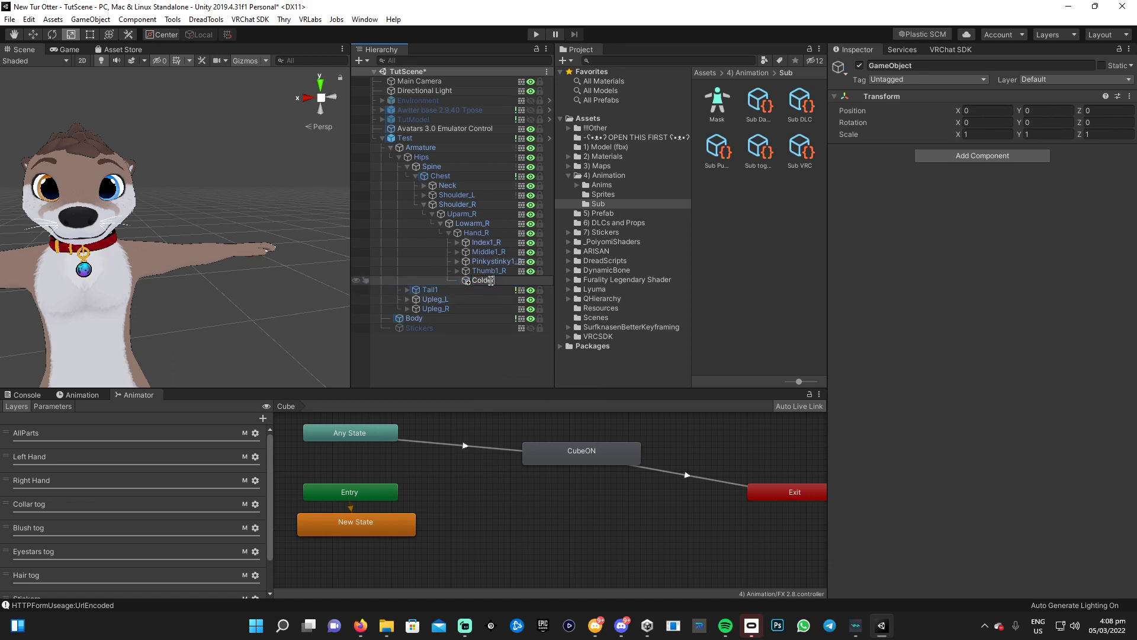
{"action": "key", "text": "Return"}
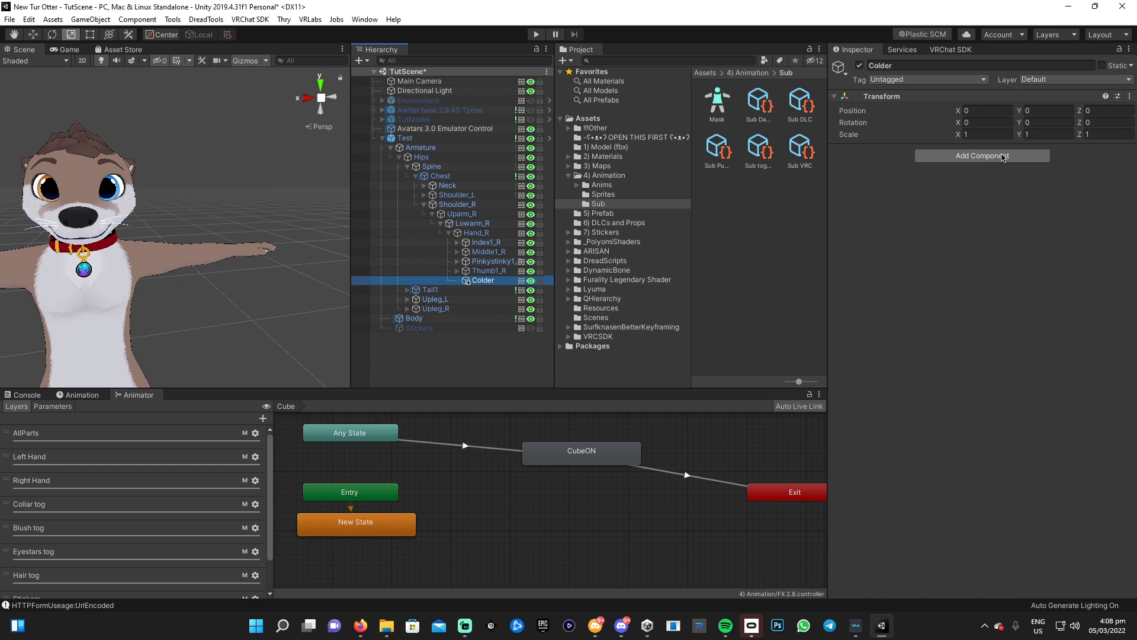
Add a VRC Phys Bone Collider to the new Colder and move its sphere to Y 0.64
{"action": "left_click", "coordinate": [1005, 156]}
{"action": "type", "text": "ph"}
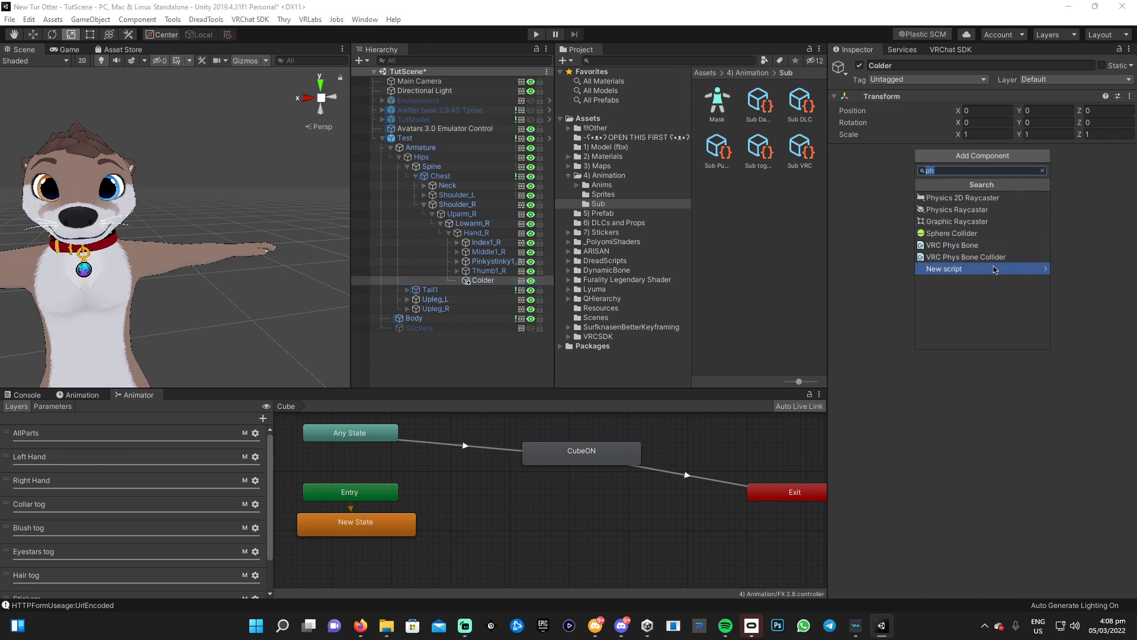
{"action": "left_click", "coordinate": [990, 262]}
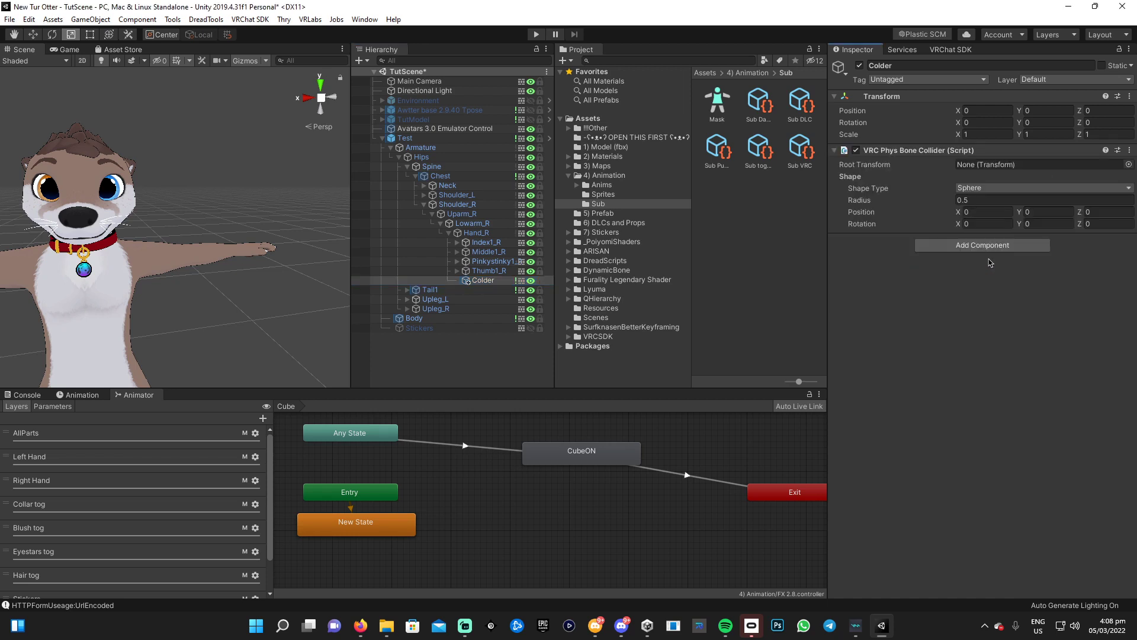
{"action": "key", "text": "w"}
{"action": "key", "text": "f"}
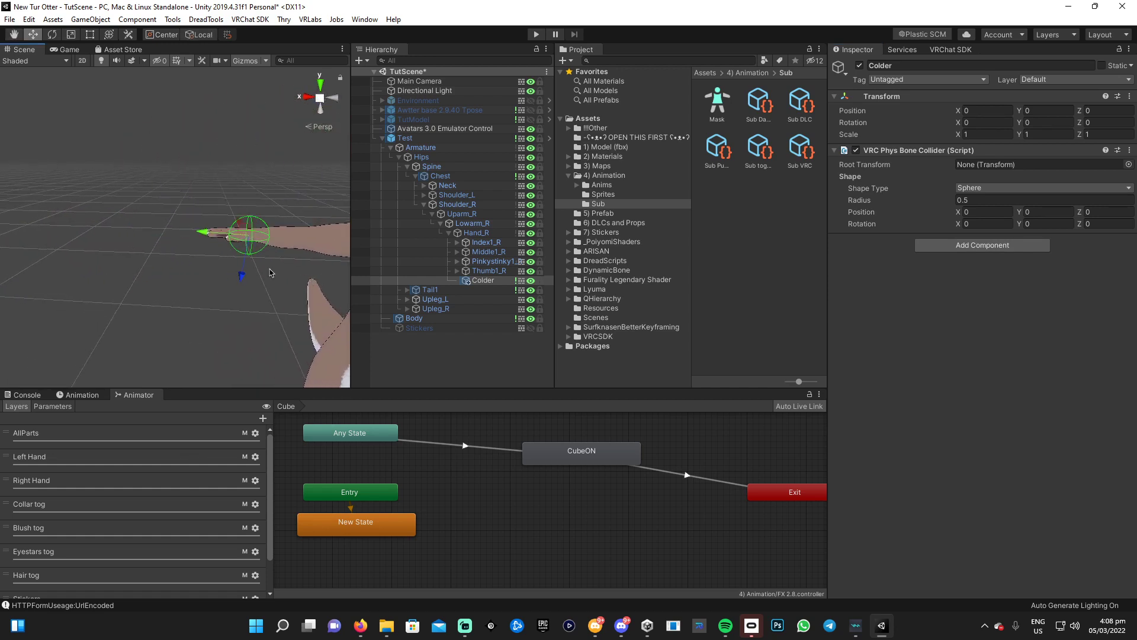
{"action": "left_click_drag", "start_coordinate": [204, 237], "coordinate": [77, 310]}
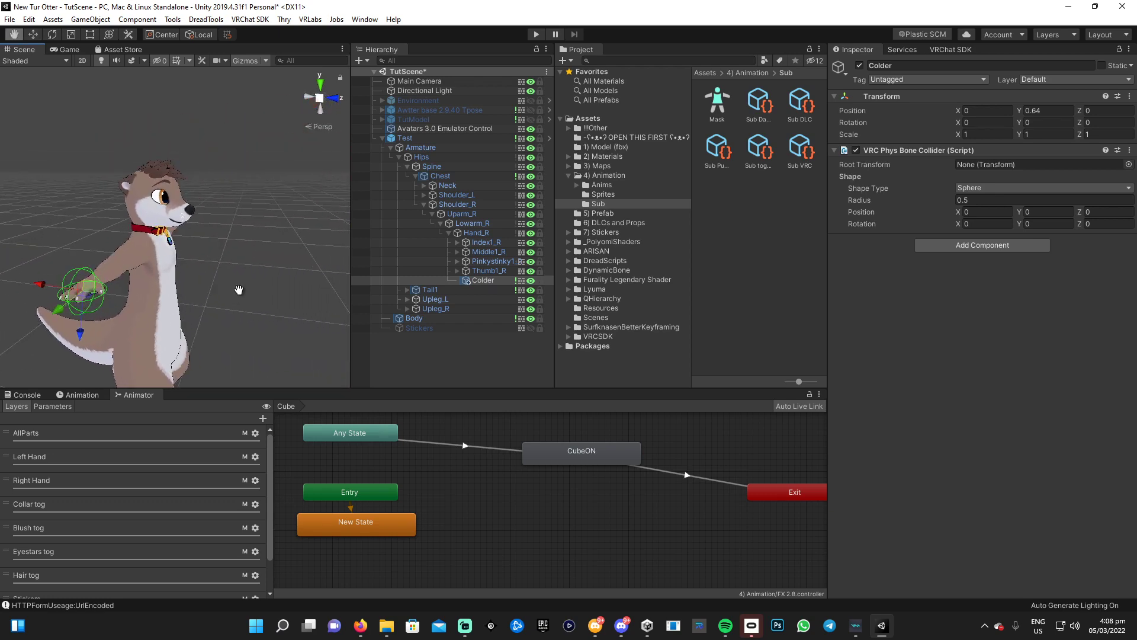
{"action": "left_click", "coordinate": [382, 138]}
Select the Test avatar and orbit around the otter to inspect the collider spheres on both hands
{"action": "left_click", "coordinate": [405, 138]}
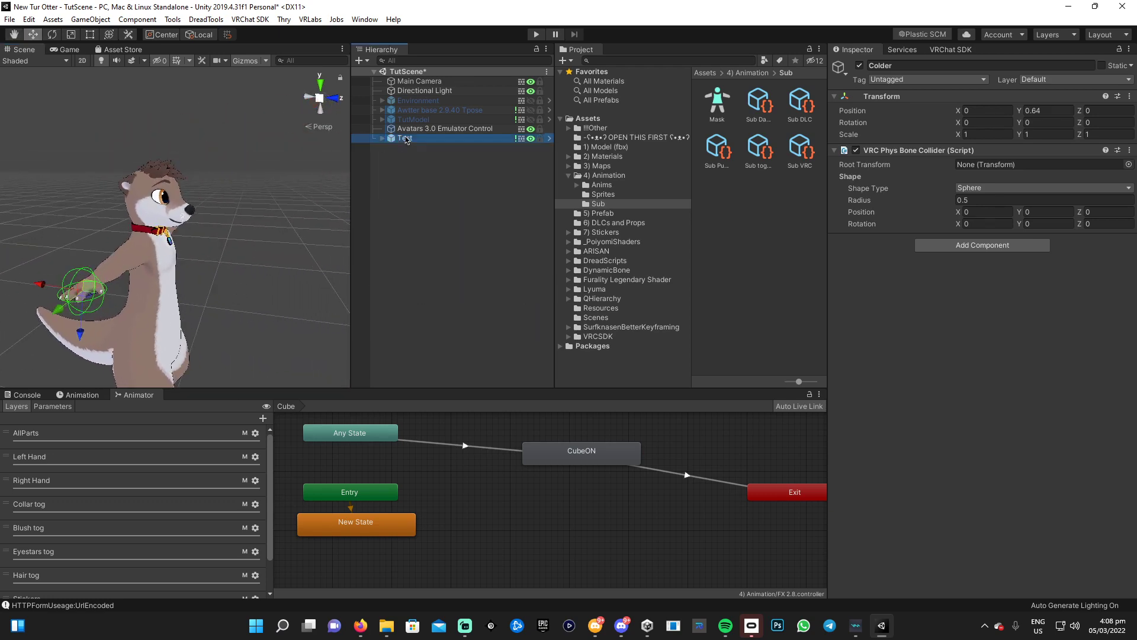
{"action": "left_click_drag", "start_coordinate": [233, 267], "coordinate": [148, 284], "text": "alt"}
{"action": "scroll", "coordinate": [247, 271], "scroll_direction": "up", "scroll_amount": 3}
{"action": "scroll", "coordinate": [248, 271], "scroll_direction": "down", "scroll_amount": 3}
{"action": "left_click_drag", "start_coordinate": [248, 271], "coordinate": [170, 266], "text": "alt"}
{"action": "left_click_drag", "start_coordinate": [268, 257], "coordinate": [217, 261], "text": "alt"}
{"action": "scroll", "coordinate": [216, 261], "scroll_direction": "down", "scroll_amount": 4}
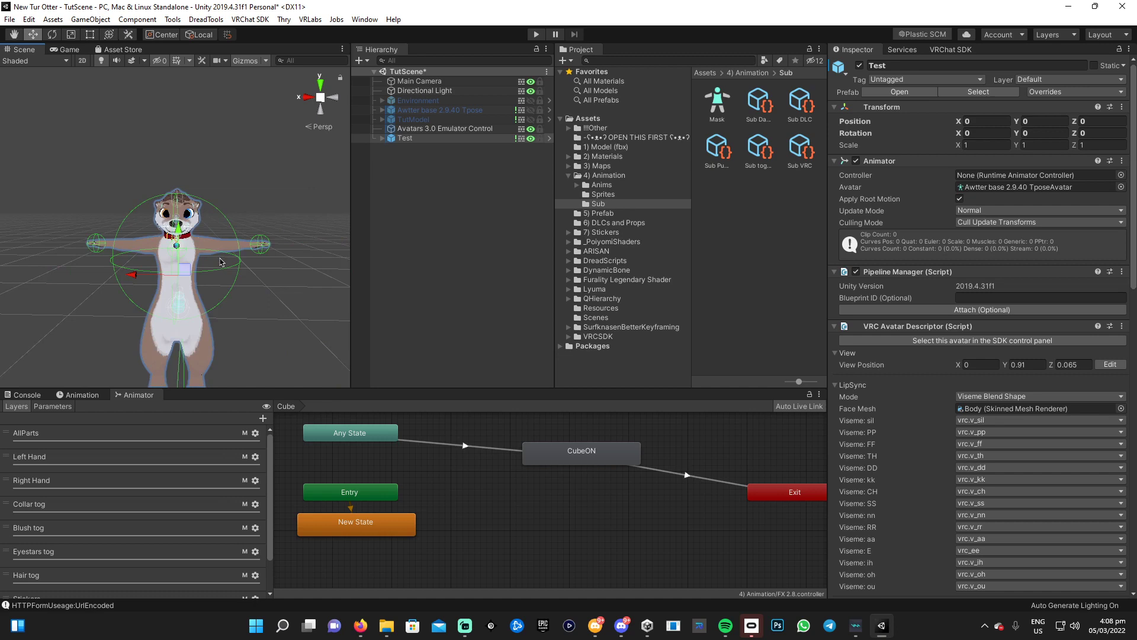
{"action": "scroll", "coordinate": [216, 262], "scroll_direction": "up", "scroll_amount": 4}
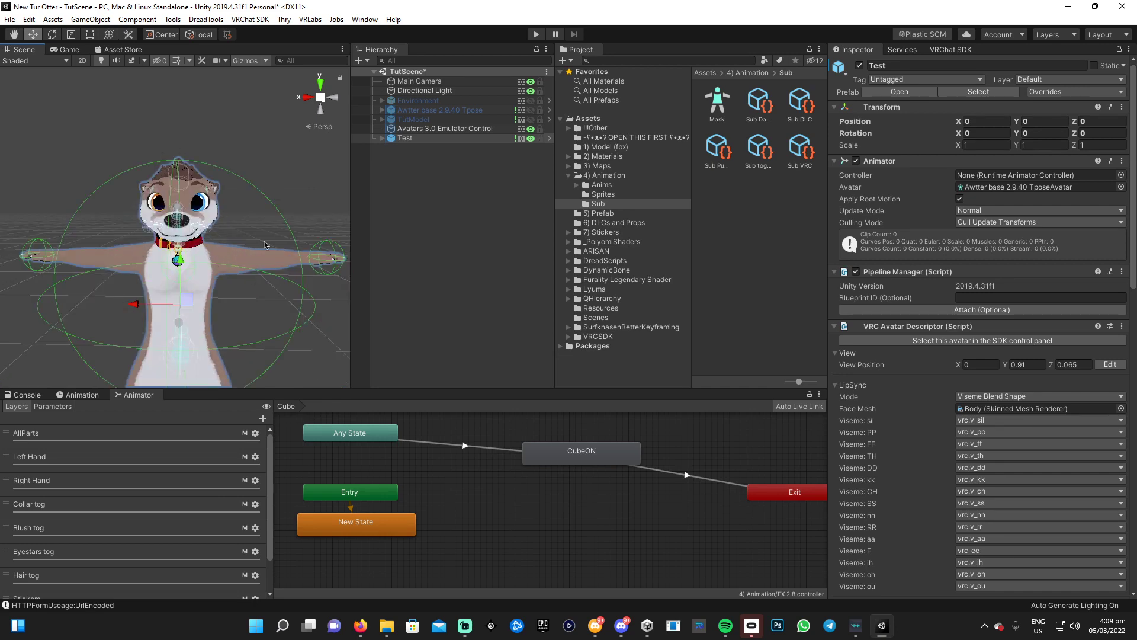
{"action": "left_click_drag", "start_coordinate": [264, 244], "coordinate": [236, 268], "text": "alt"}
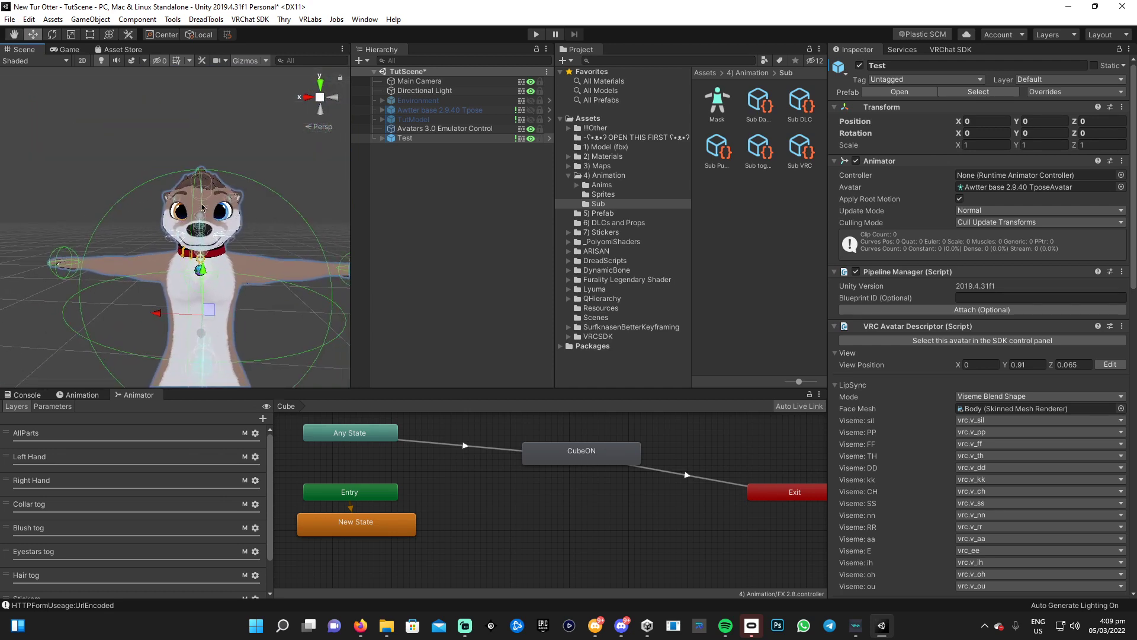